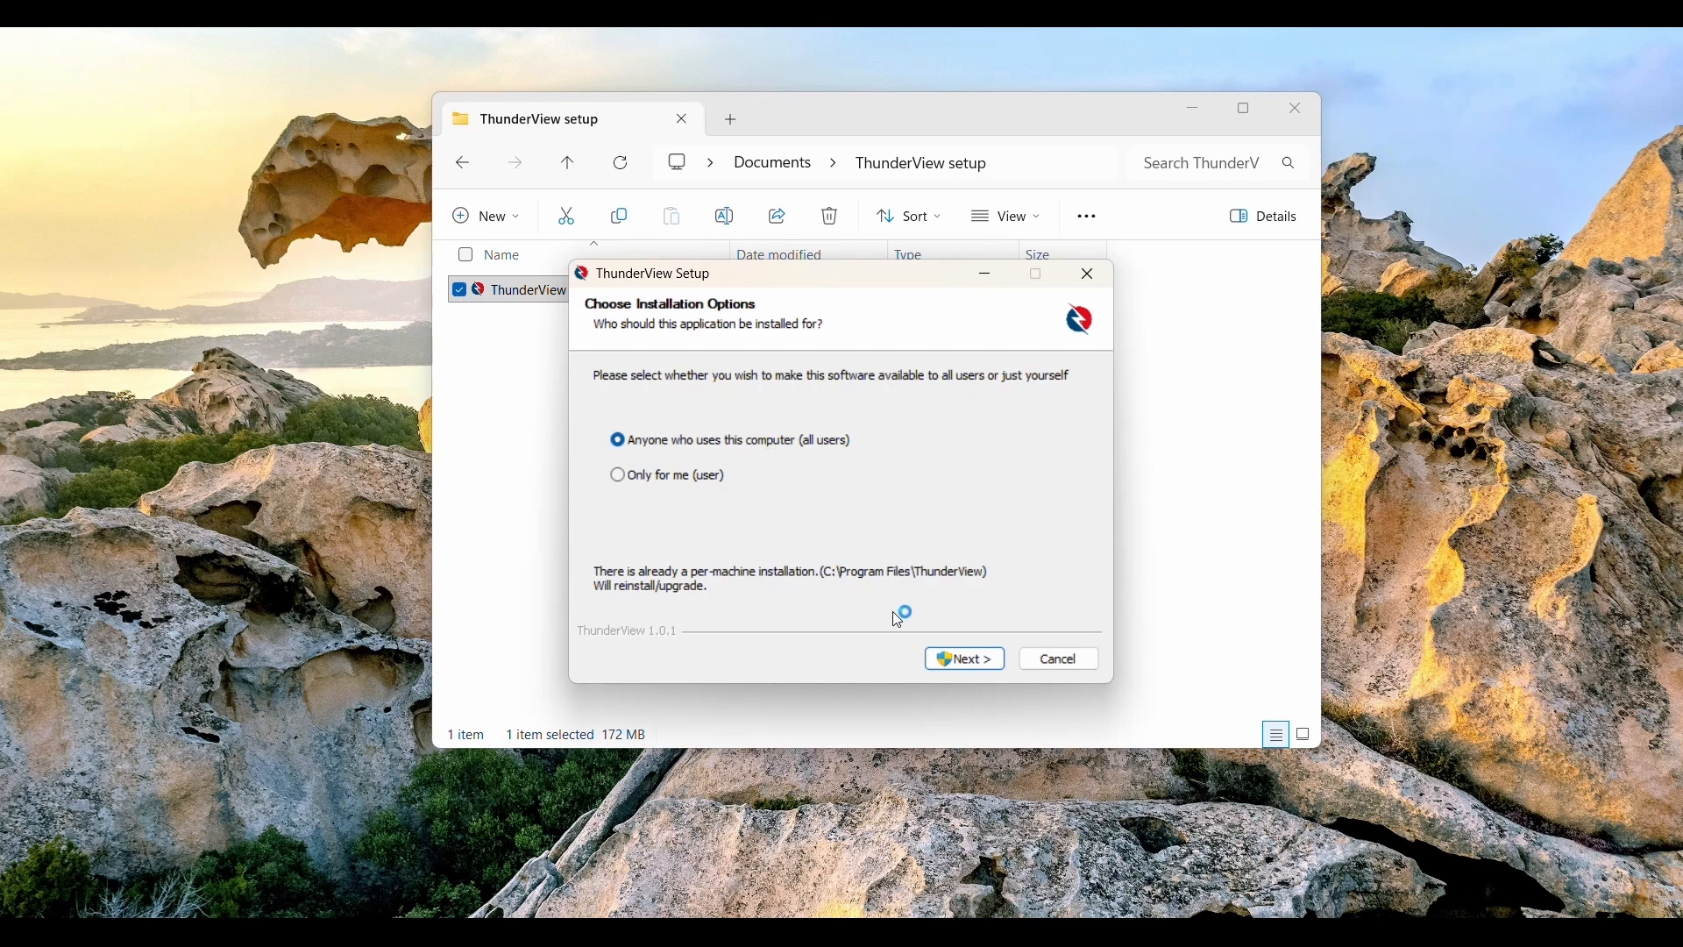
Install ThunderView for all users into the default Program Files folder and launch it
click(977, 664)
click(970, 651)
click(967, 665)
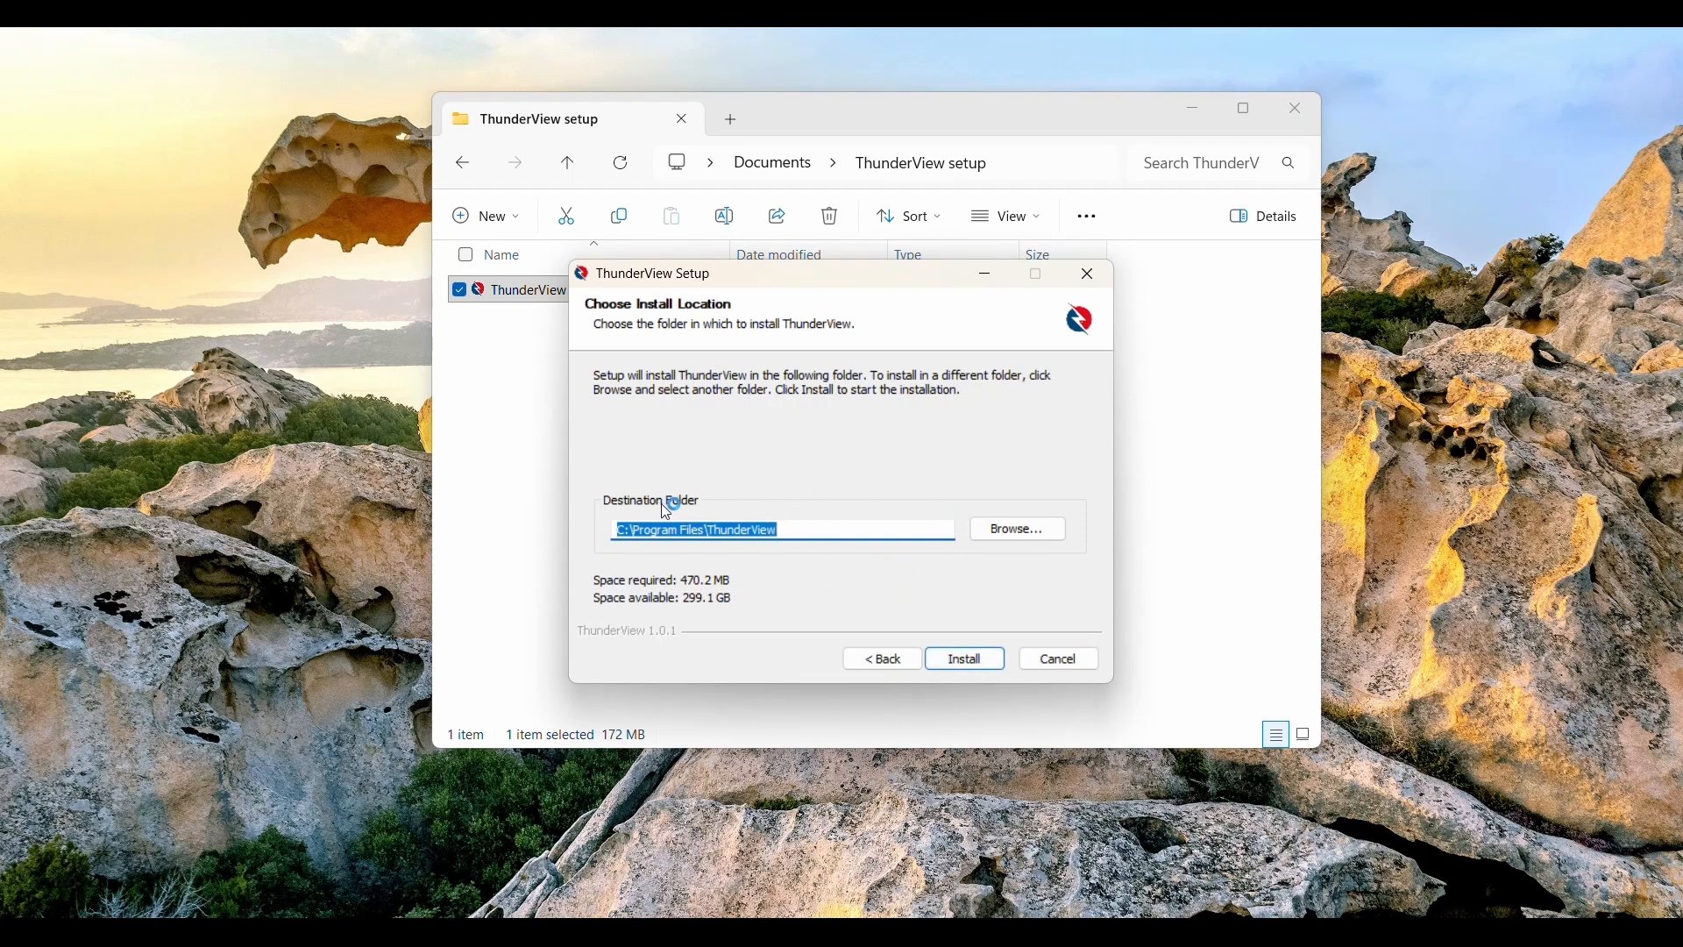
click(964, 667)
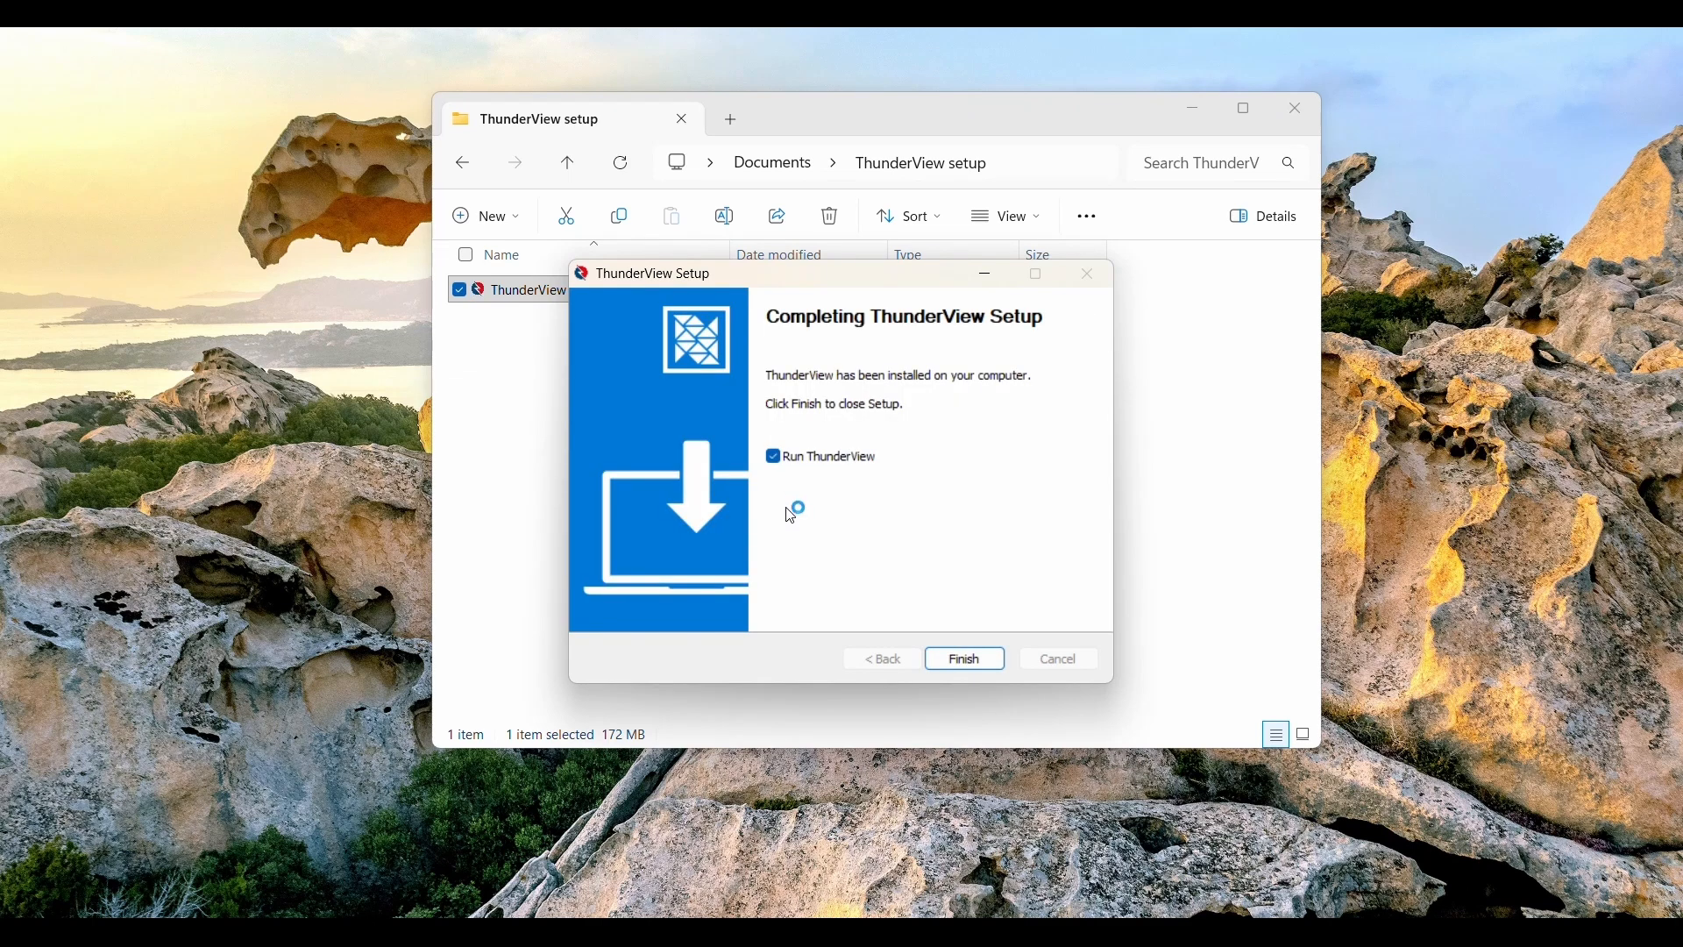
click(937, 651)
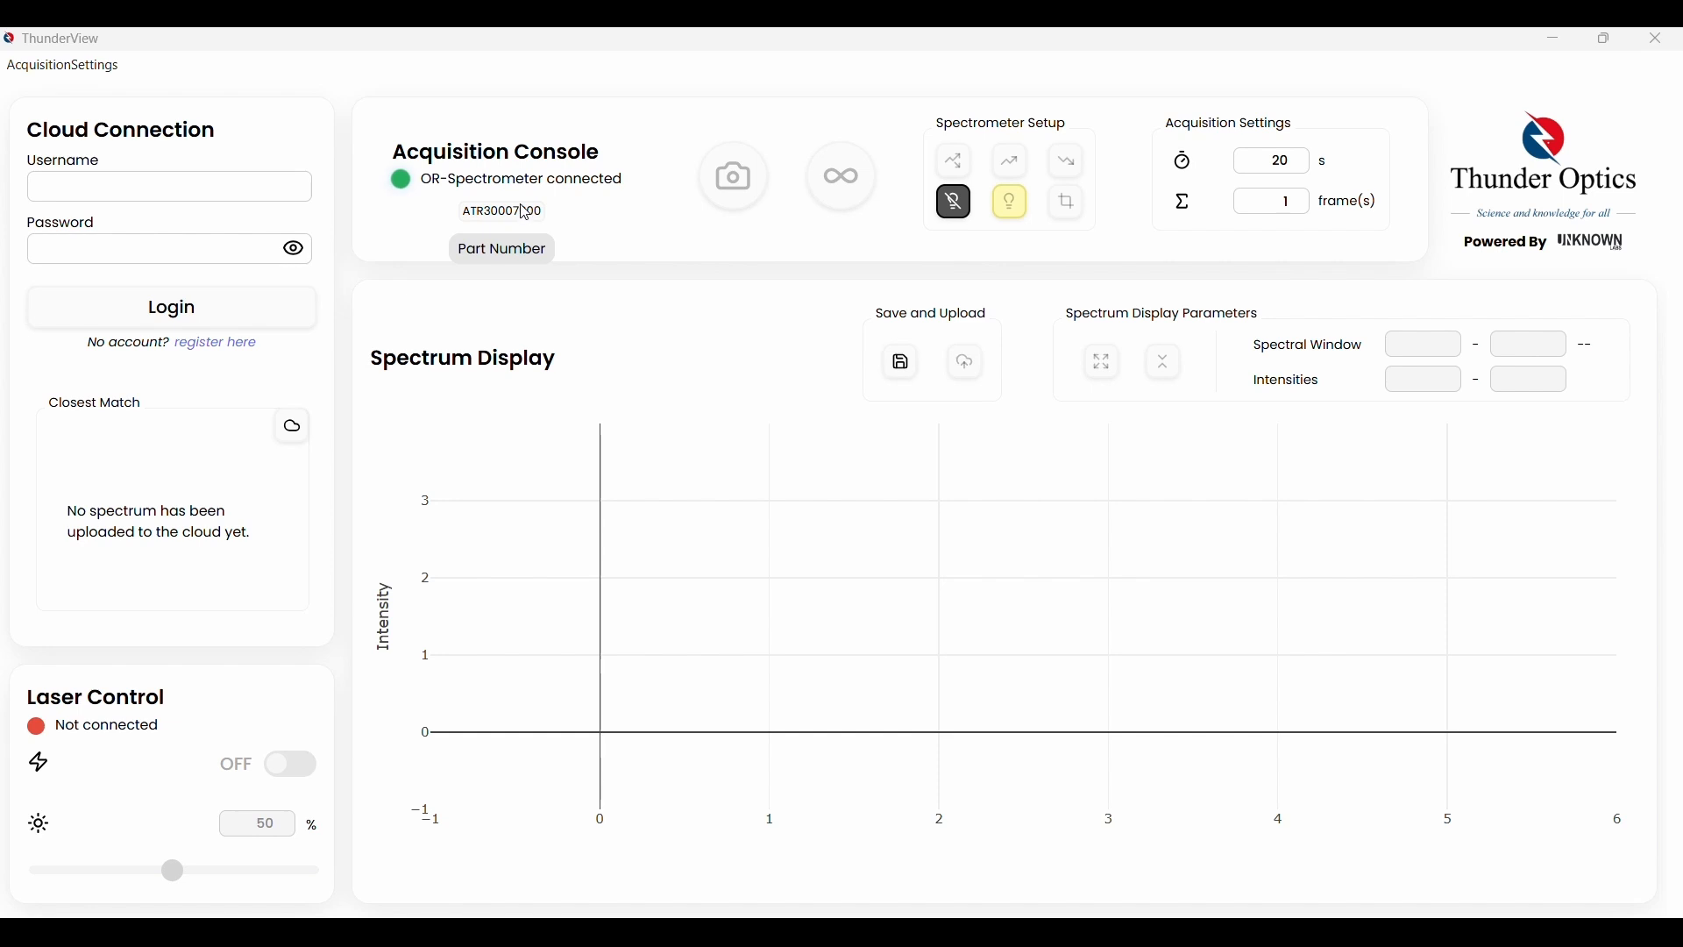
Load calibration_coefficients_serialNumber as the spectrometer calibration file from AcquisitionSettings
click(65, 71)
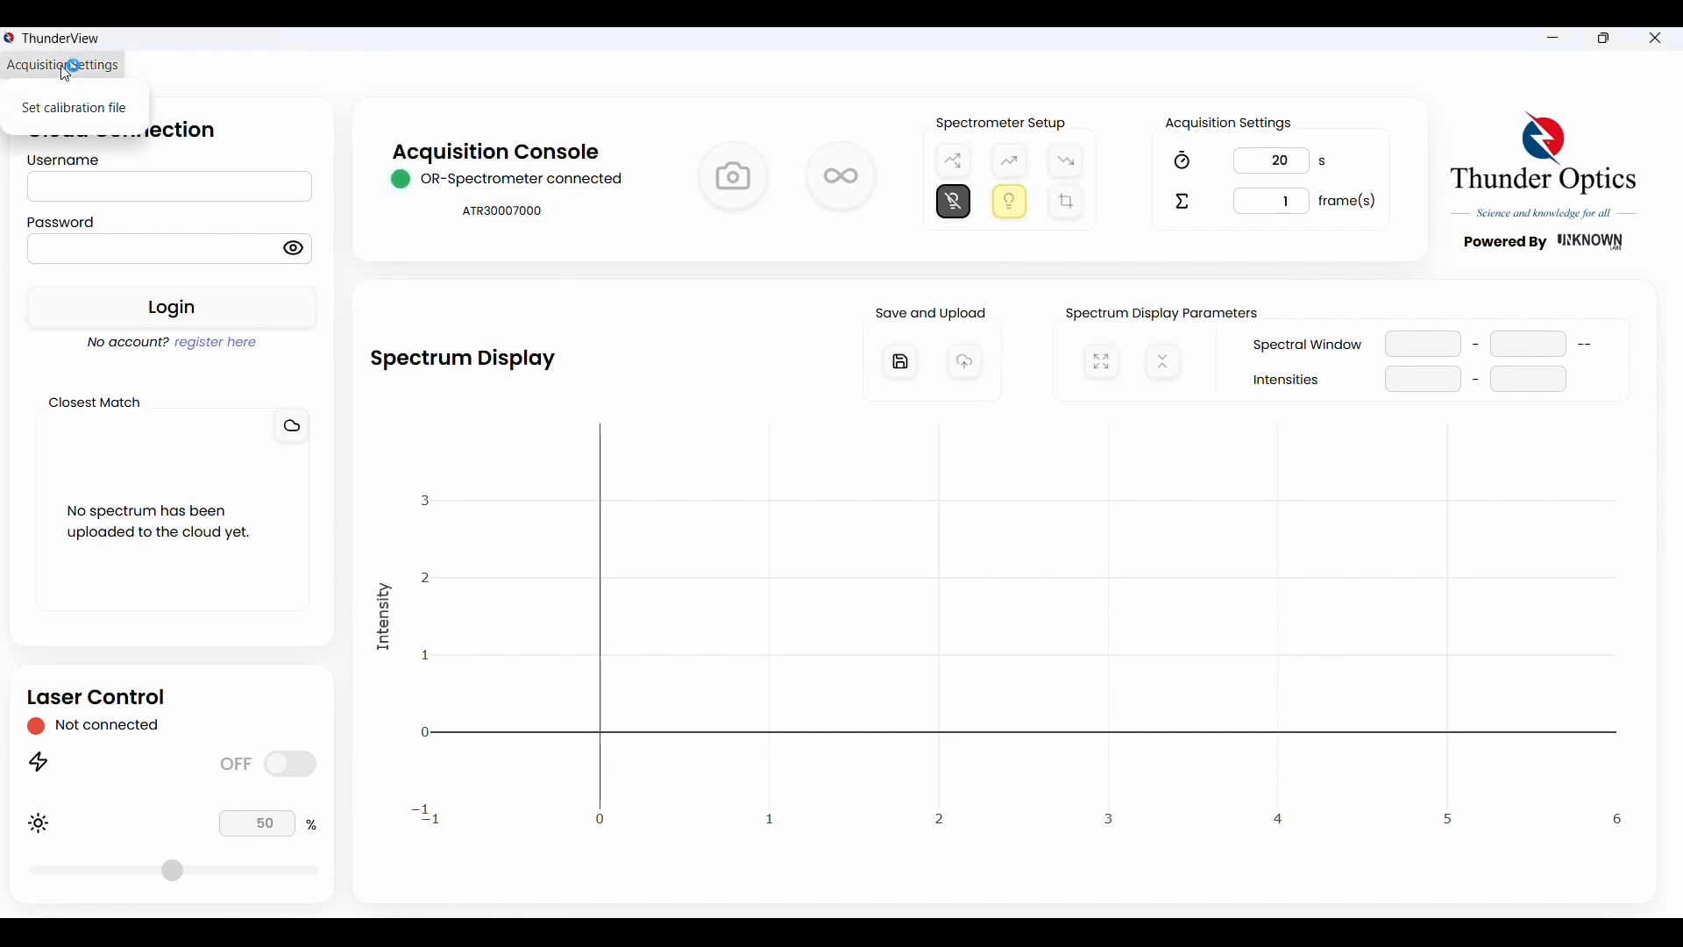
click(77, 107)
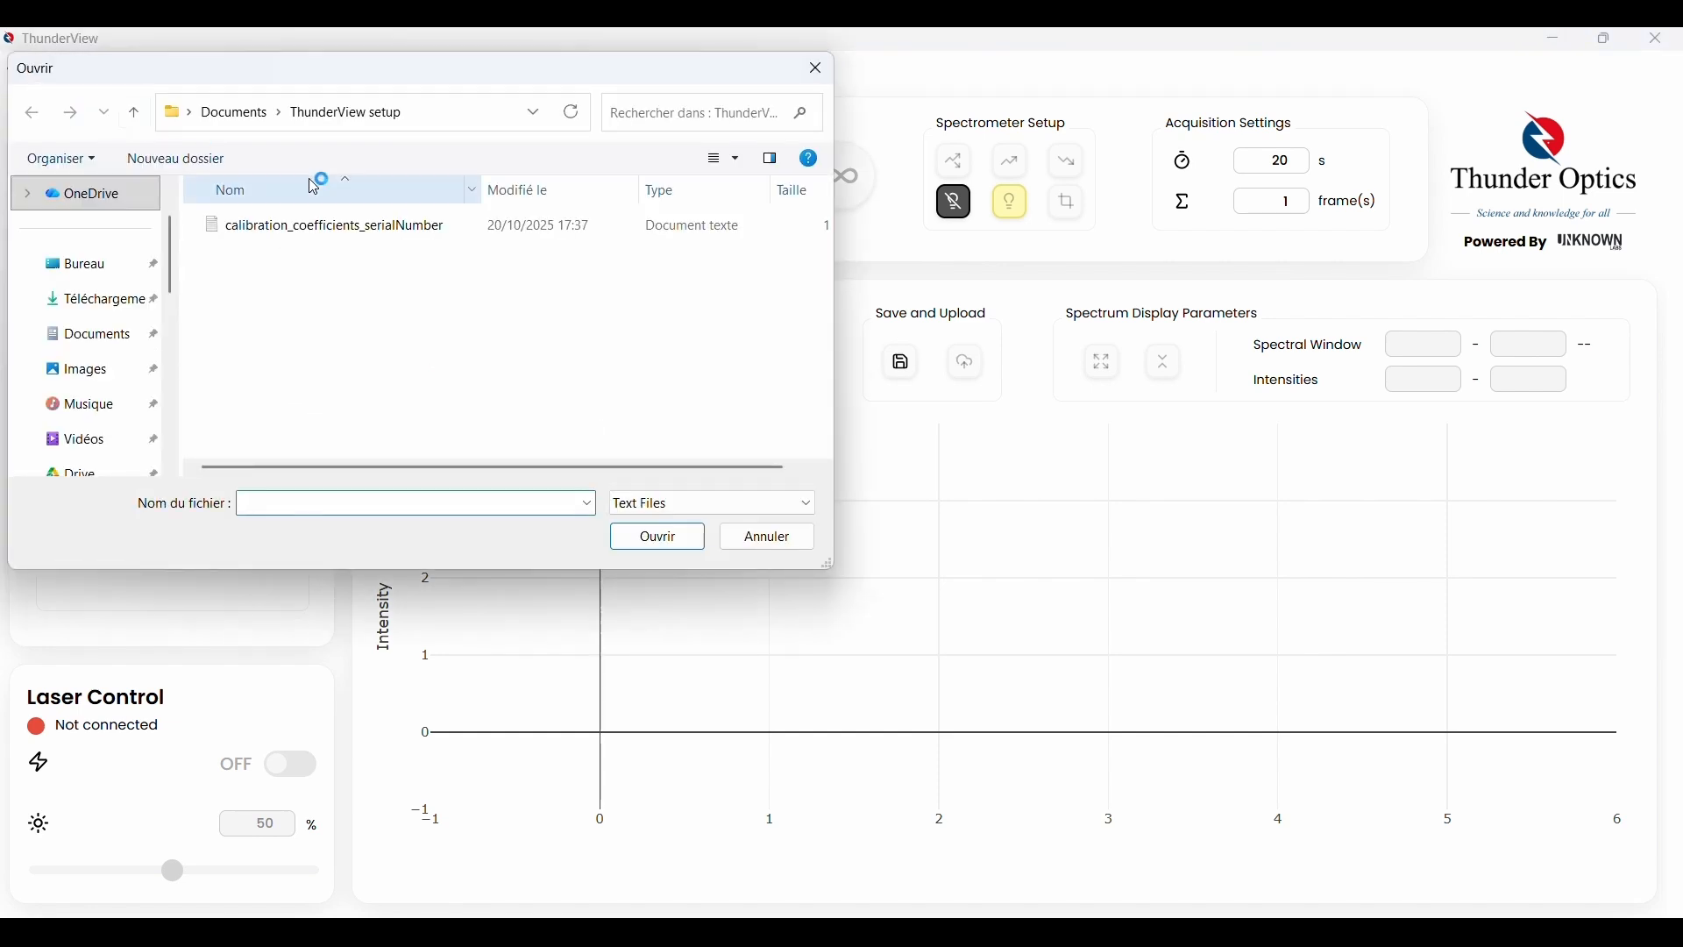
click(359, 230)
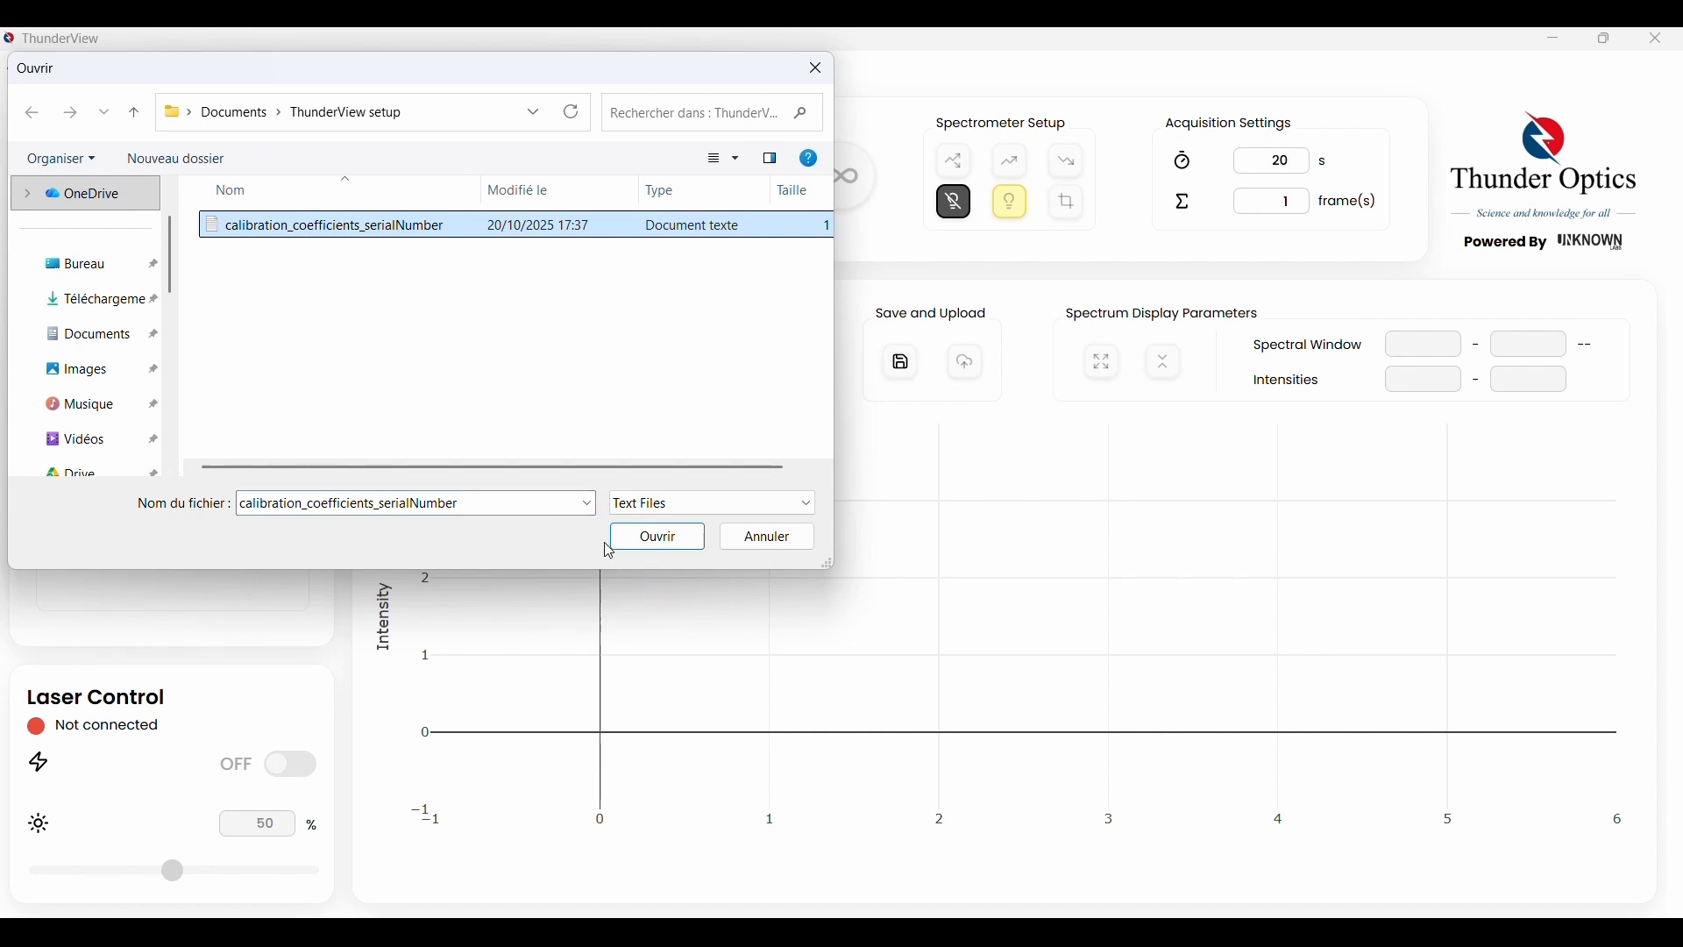
click(652, 538)
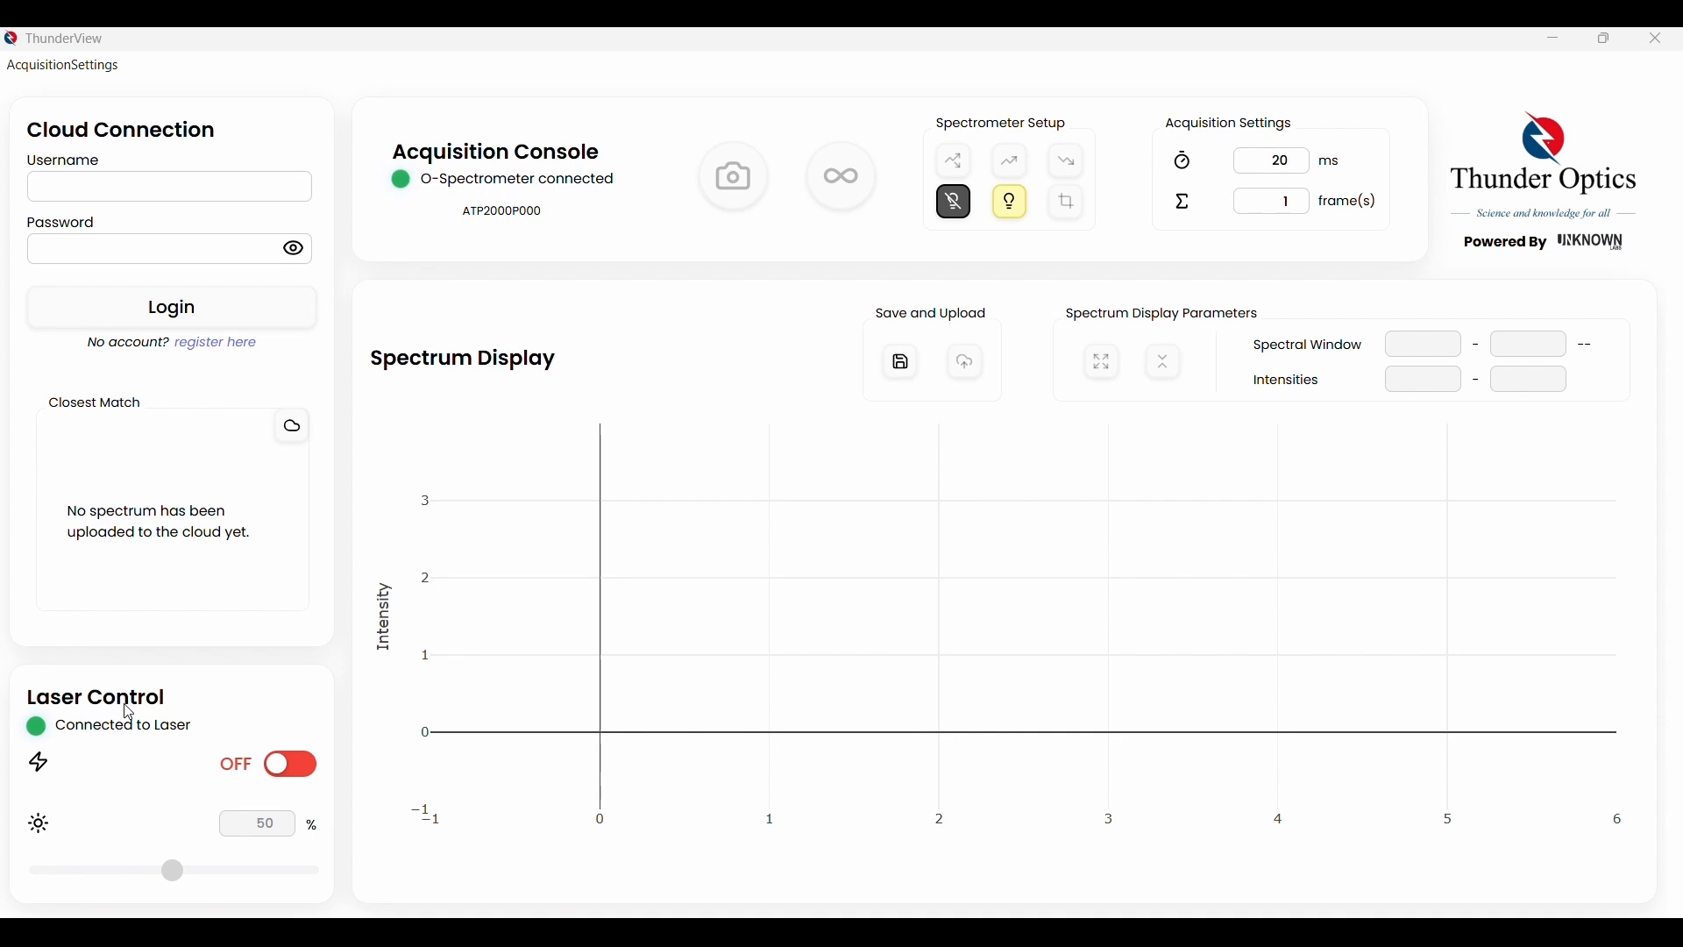
Switch the Laser Control toggle ON and set the laser intensity value to 25%
click(299, 776)
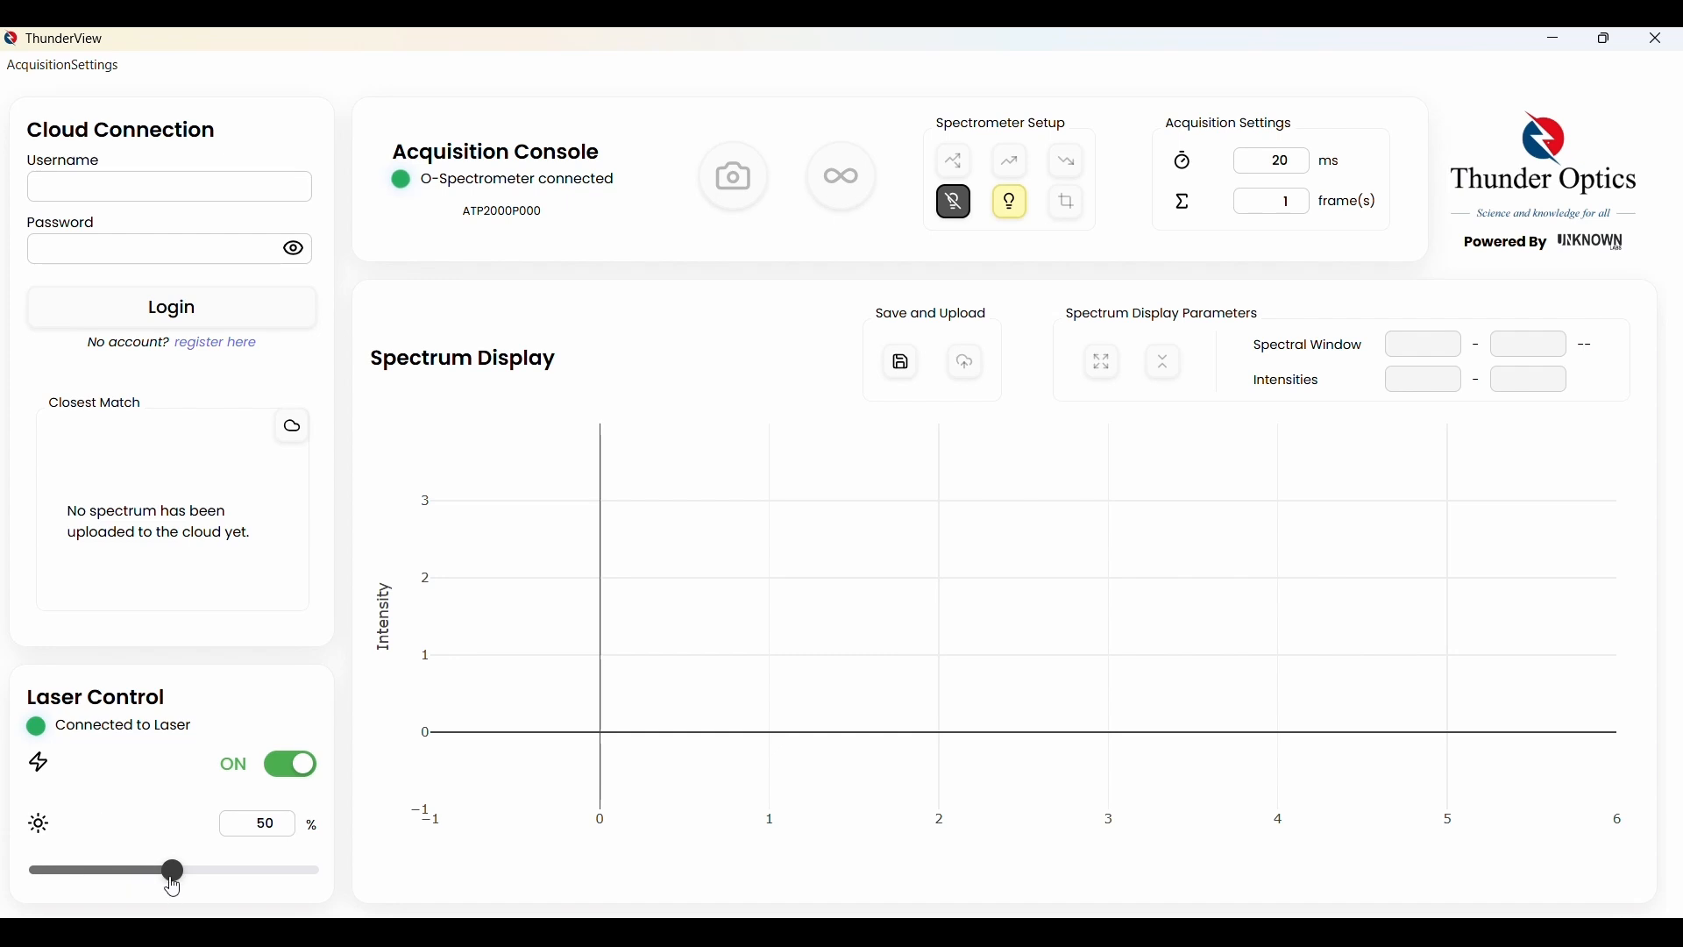
mouse_move(171, 882)
mouse_down()
mouse_move(105, 888)
mouse_move(255, 888)
mouse_move(140, 888)
mouse_up()
double_click(273, 820)
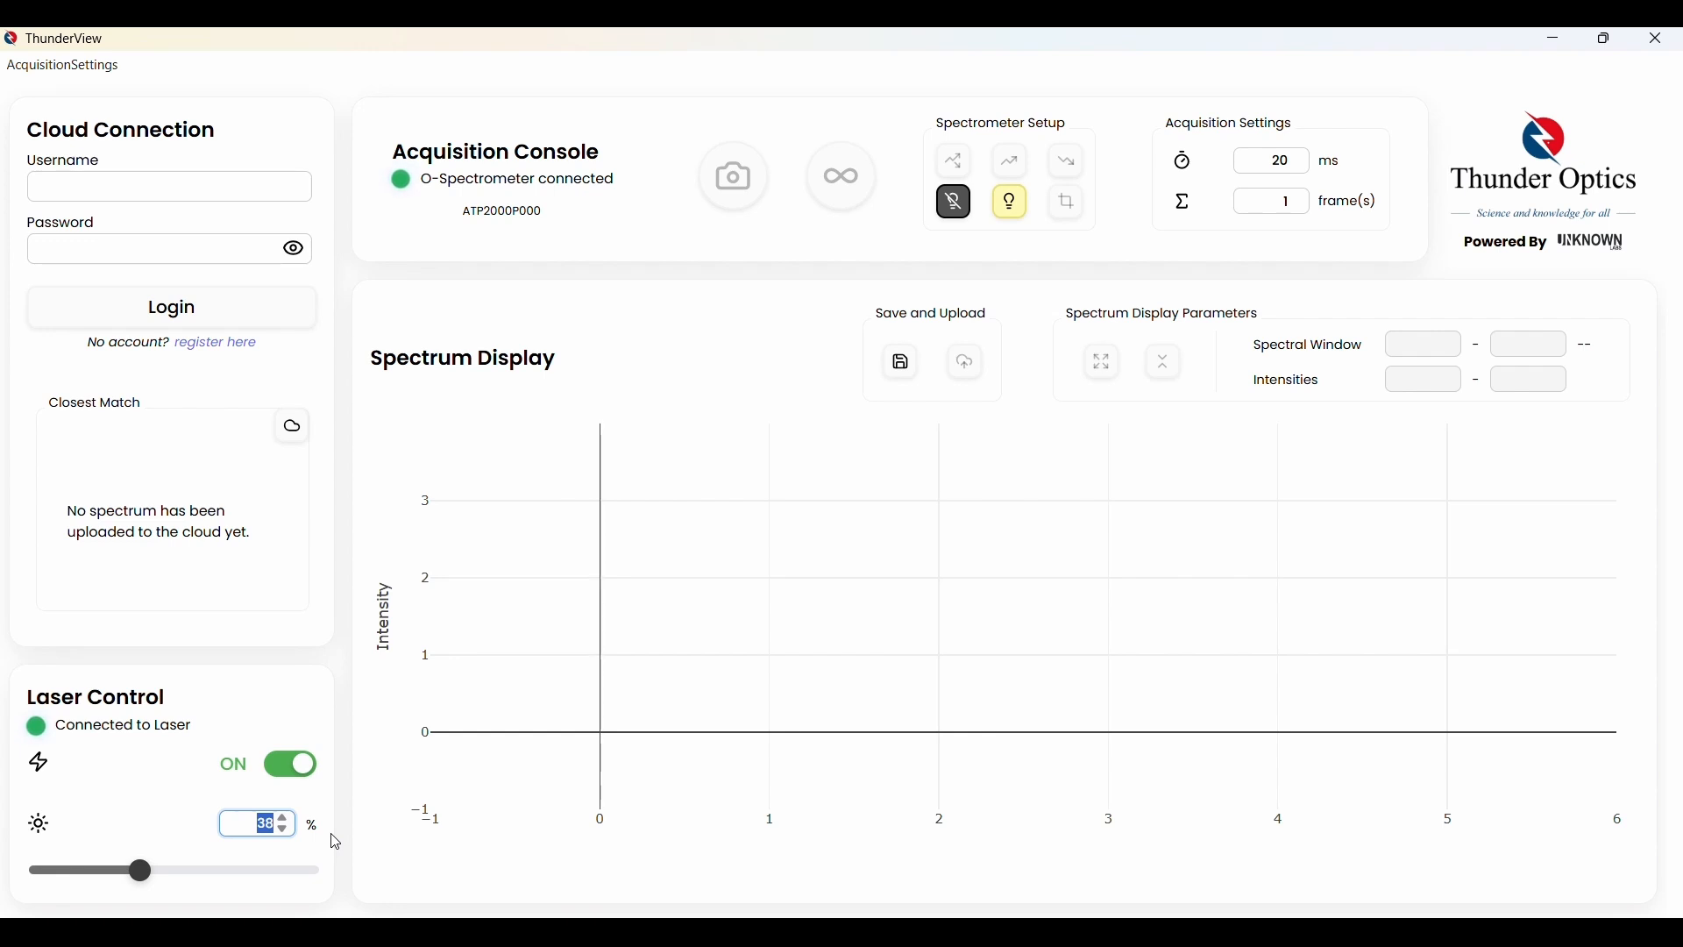
text(25)
click(165, 801)
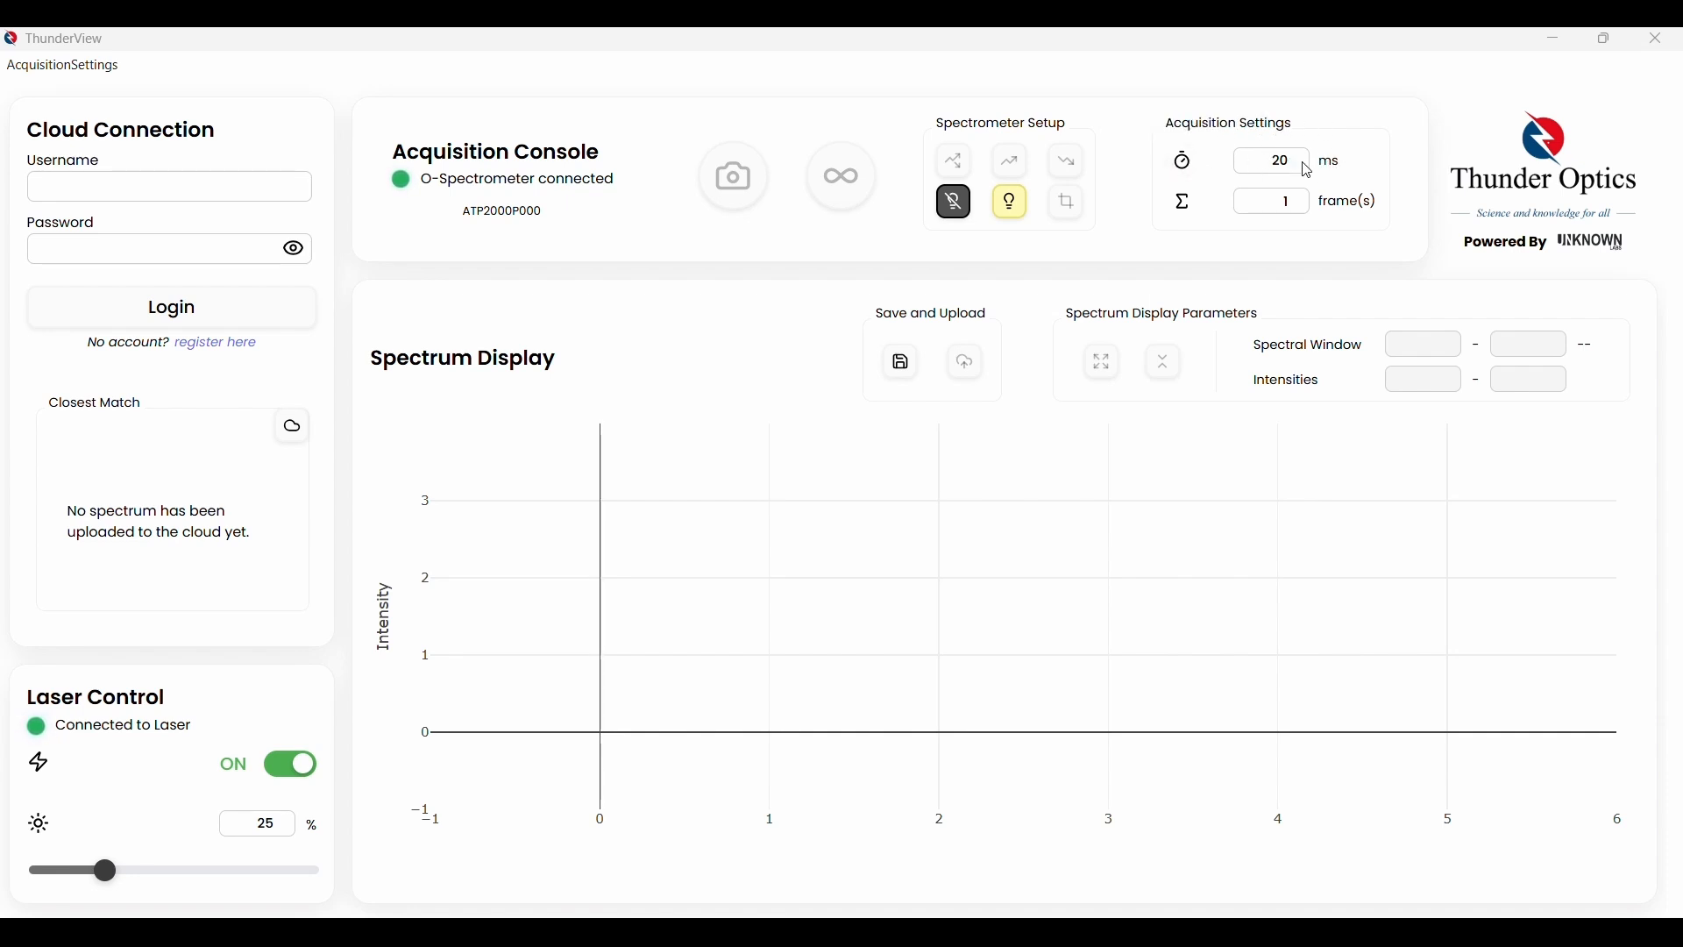
Run Initialize Dark Current in Spectrometer Setup
click(958, 208)
Switch to Emission mode and take a single acquisition showing a peak near 535 nm
click(962, 166)
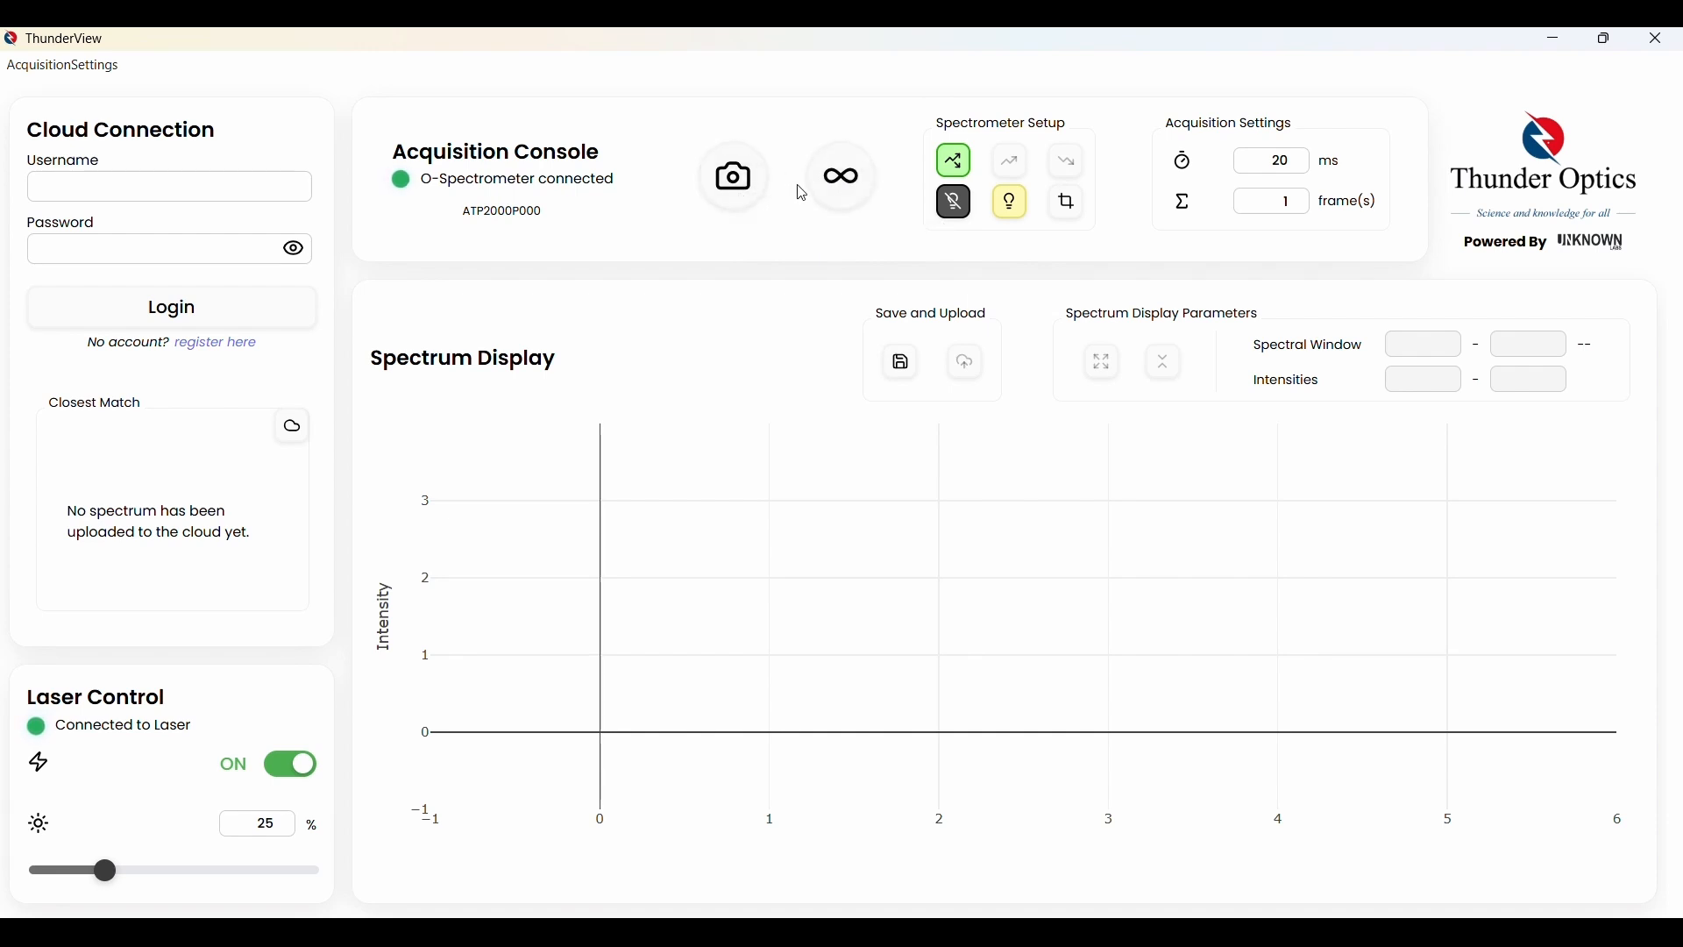
click(748, 179)
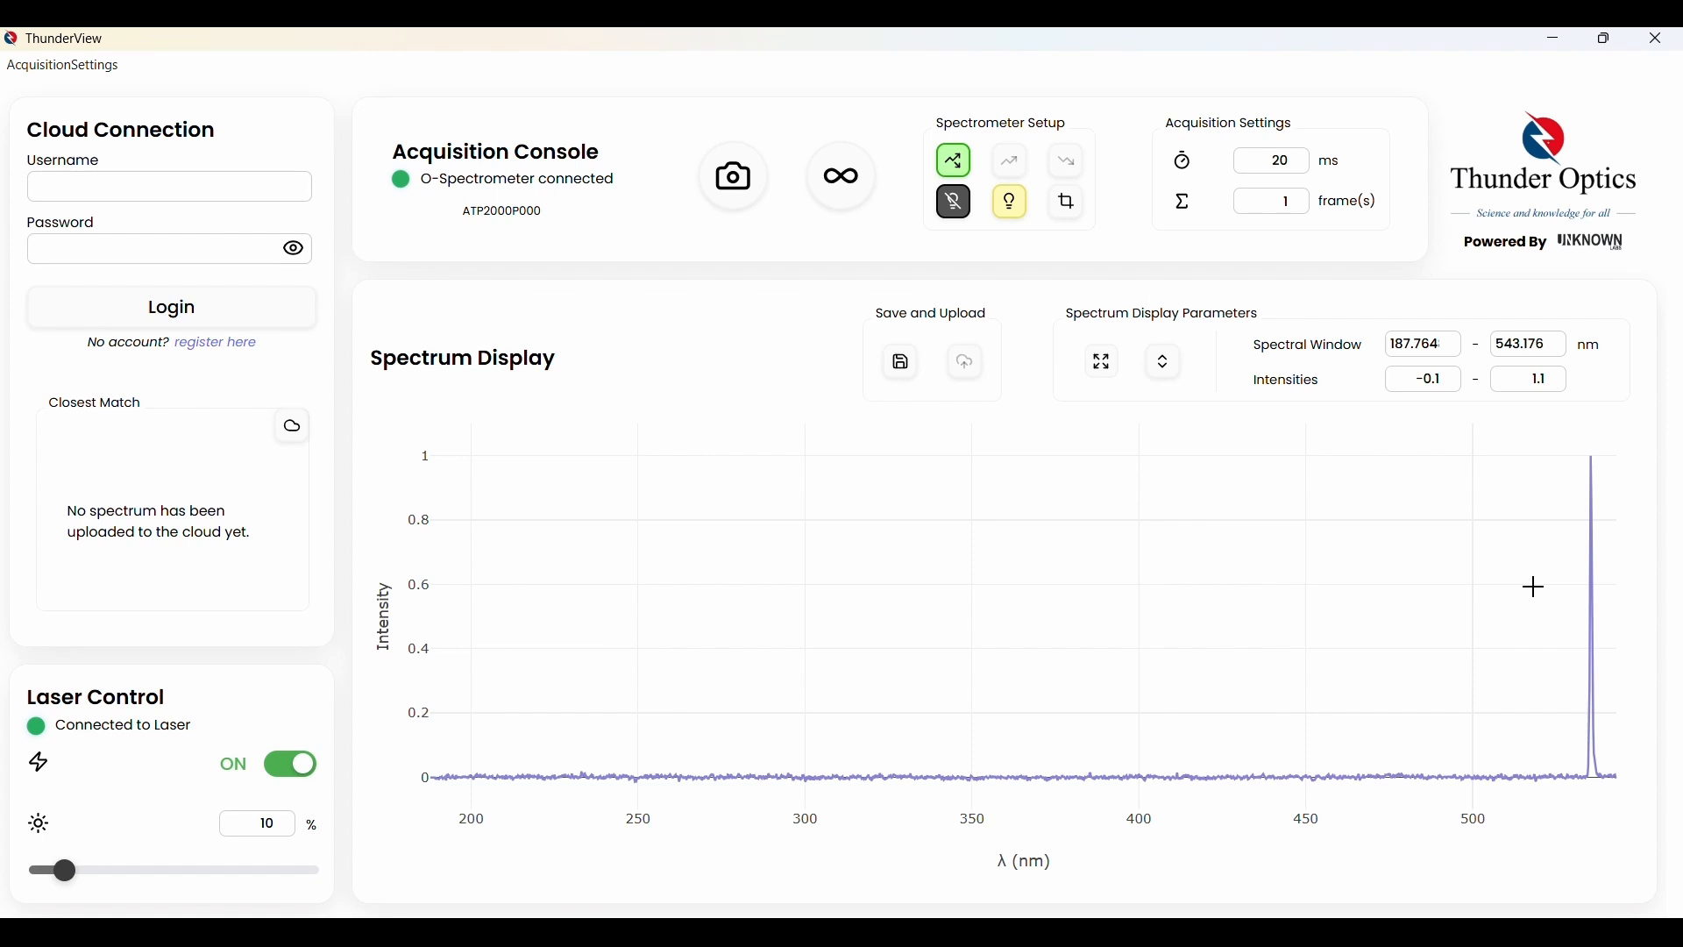
Zoom the spectrum plot to a 490.105–543.176 nm window around the 535 nm peak
mouse_move(1358, 437)
mouse_down()
mouse_move(1678, 502)
mouse_move(1677, 894)
mouse_up()
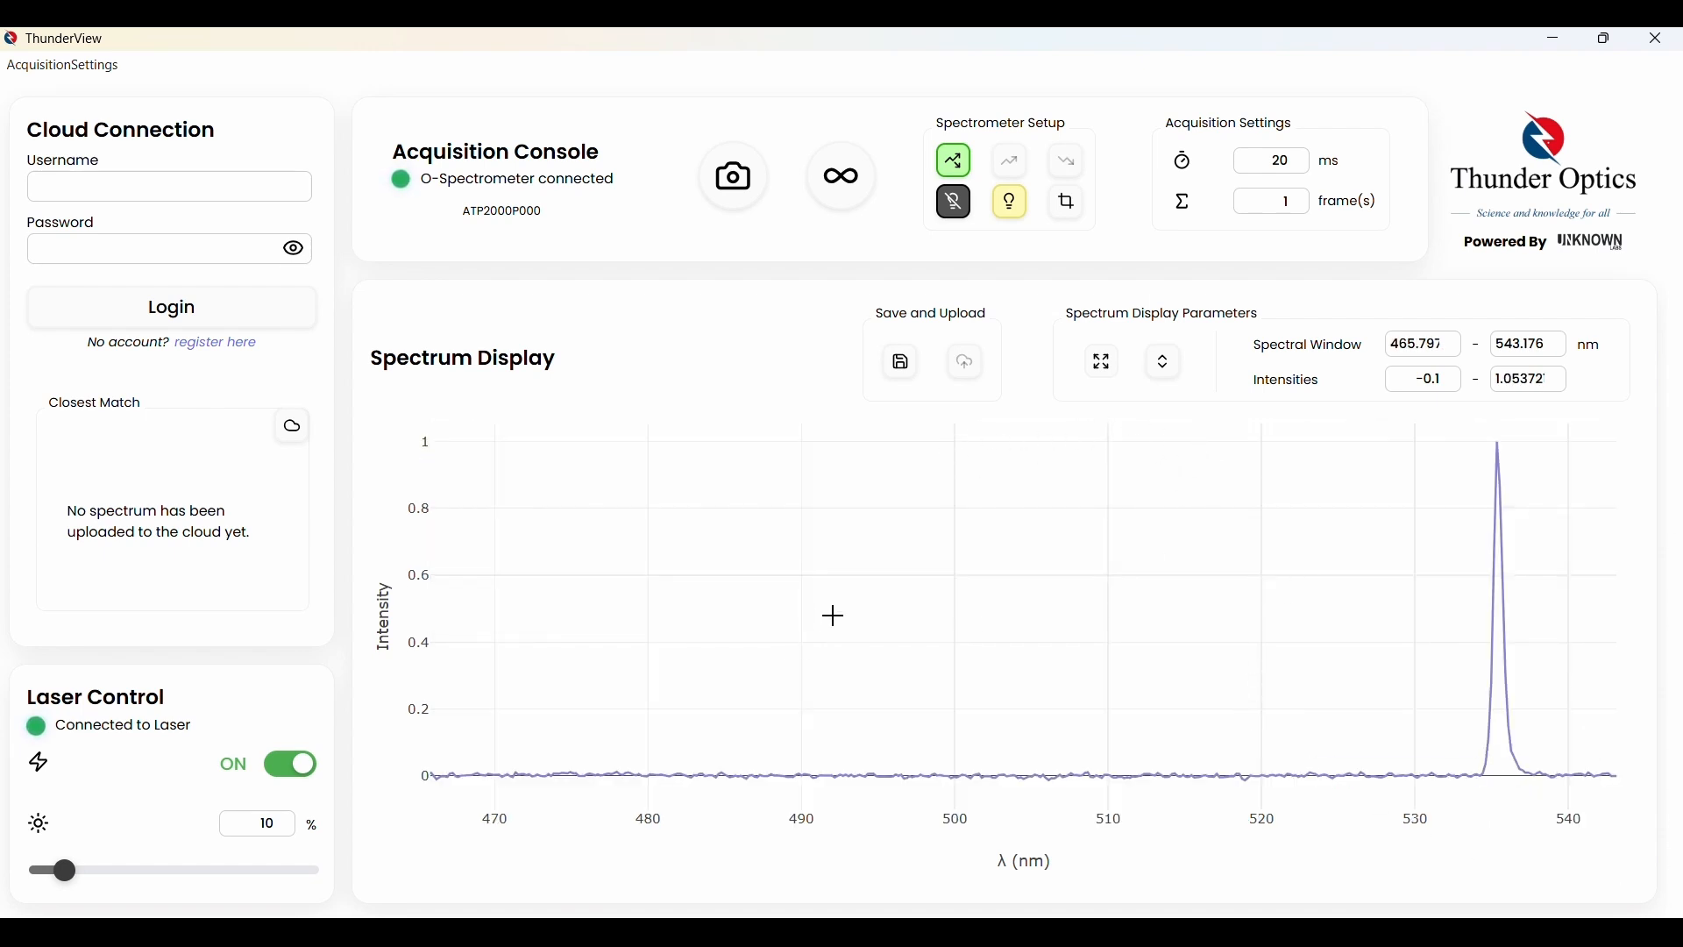
drag(801, 541, 1677, 539)
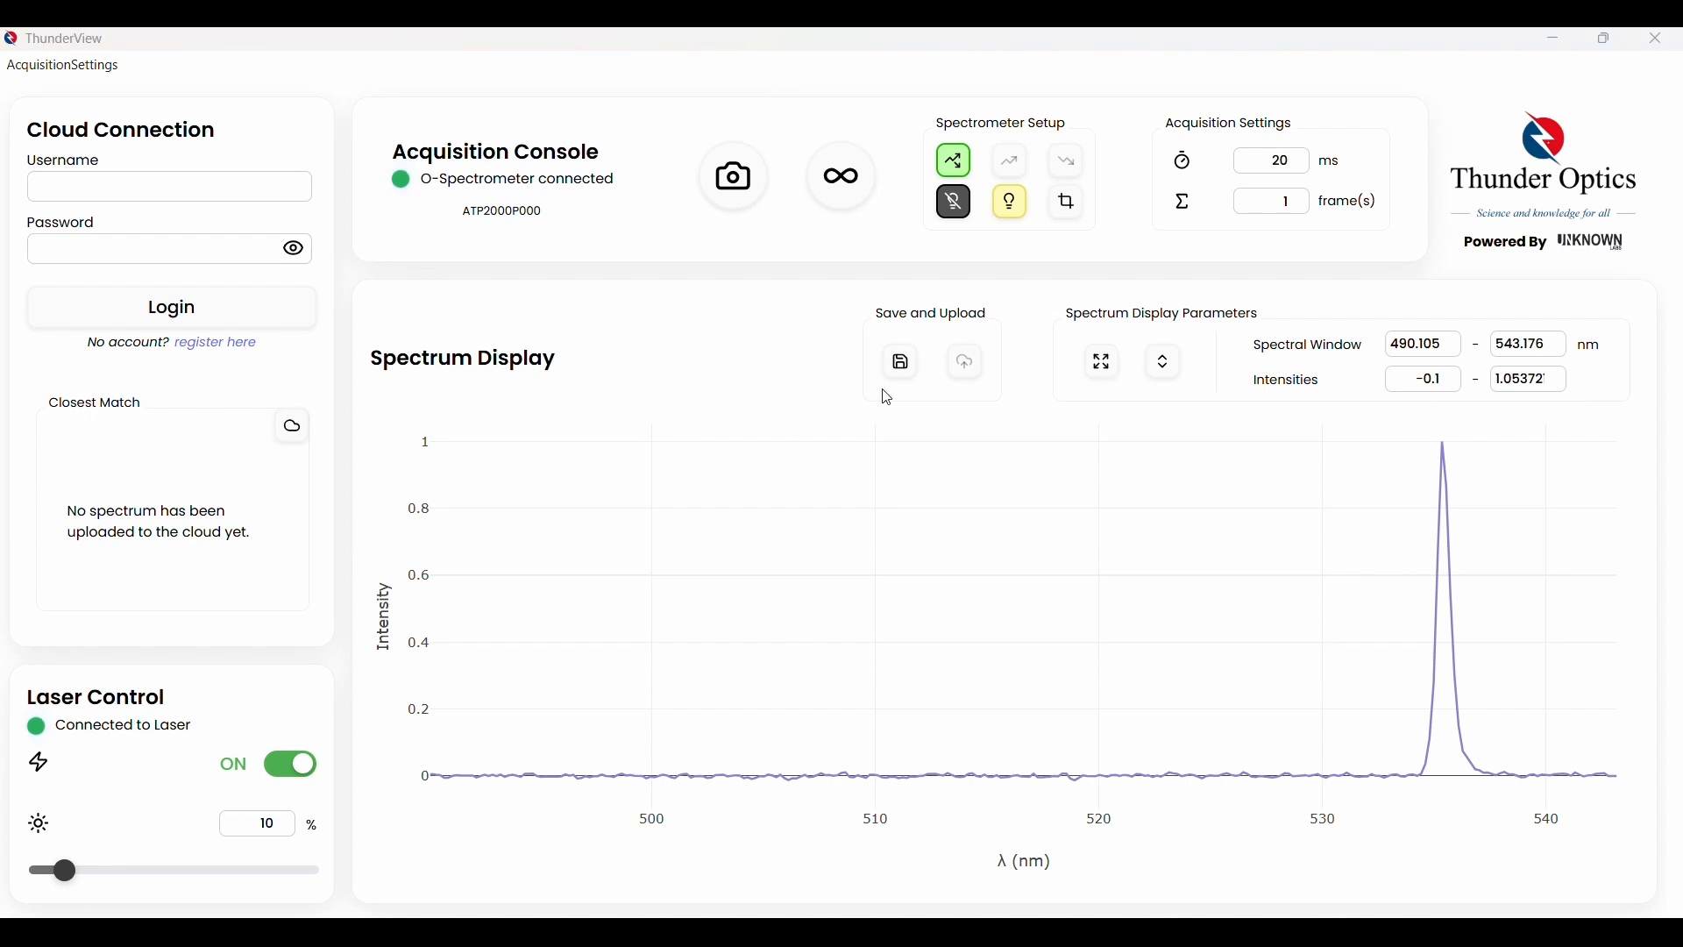
mouse_move(1428, 458)
Log in with the account e-mail and pasted password, then view the user information
click(282, 190)
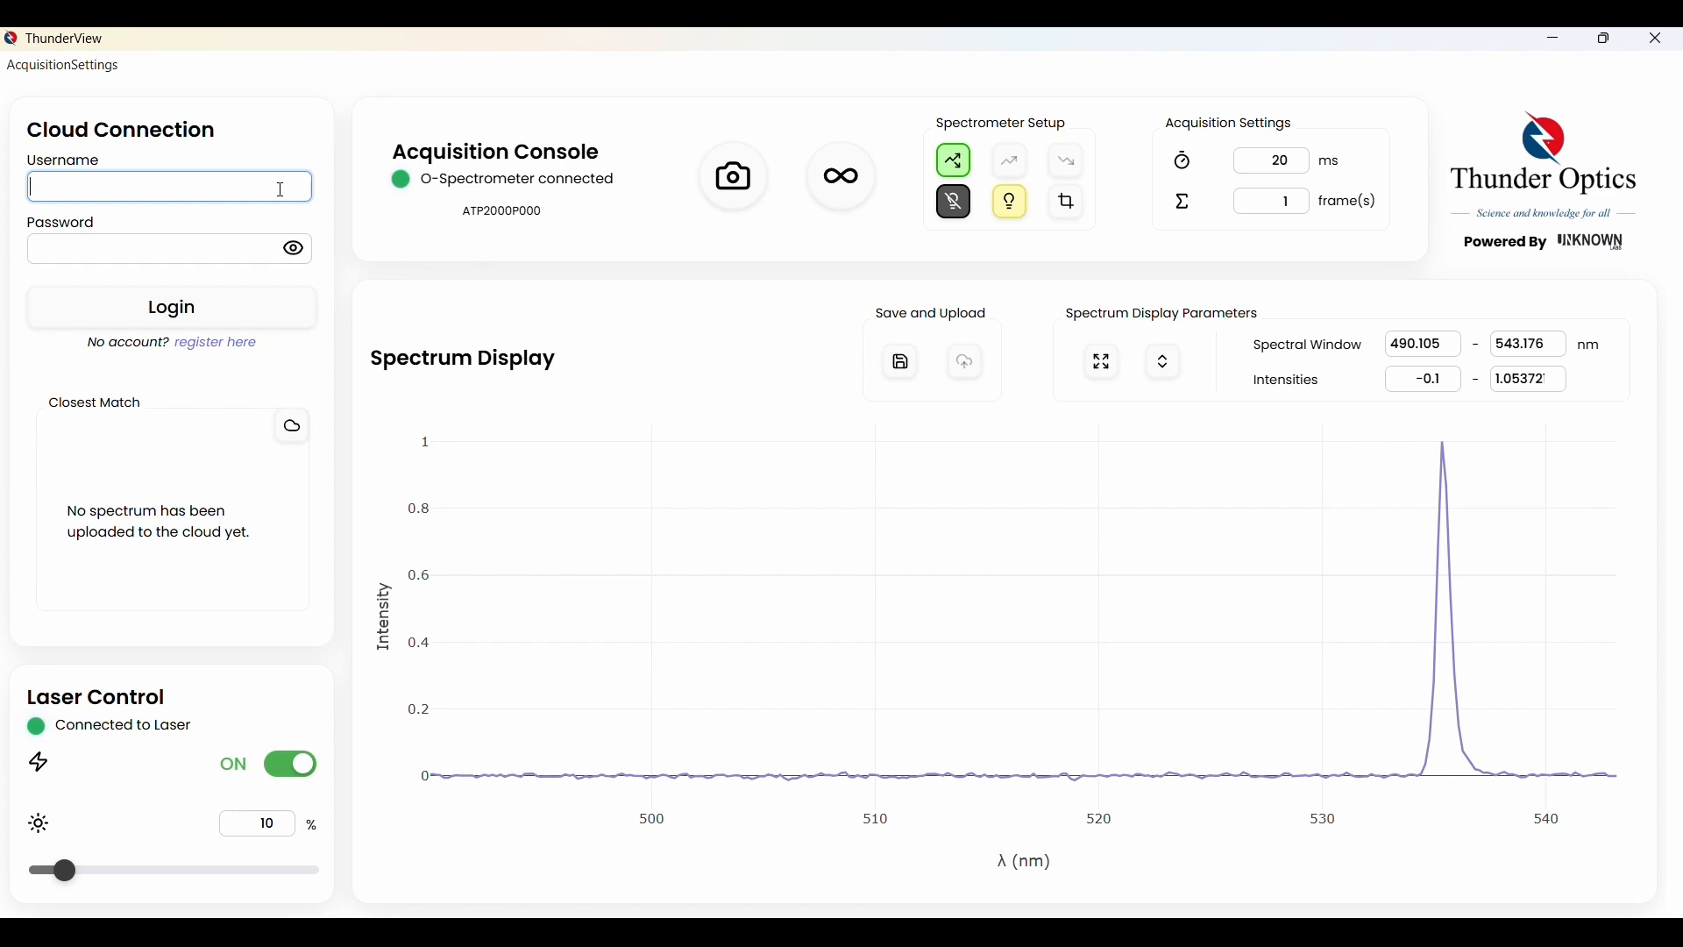
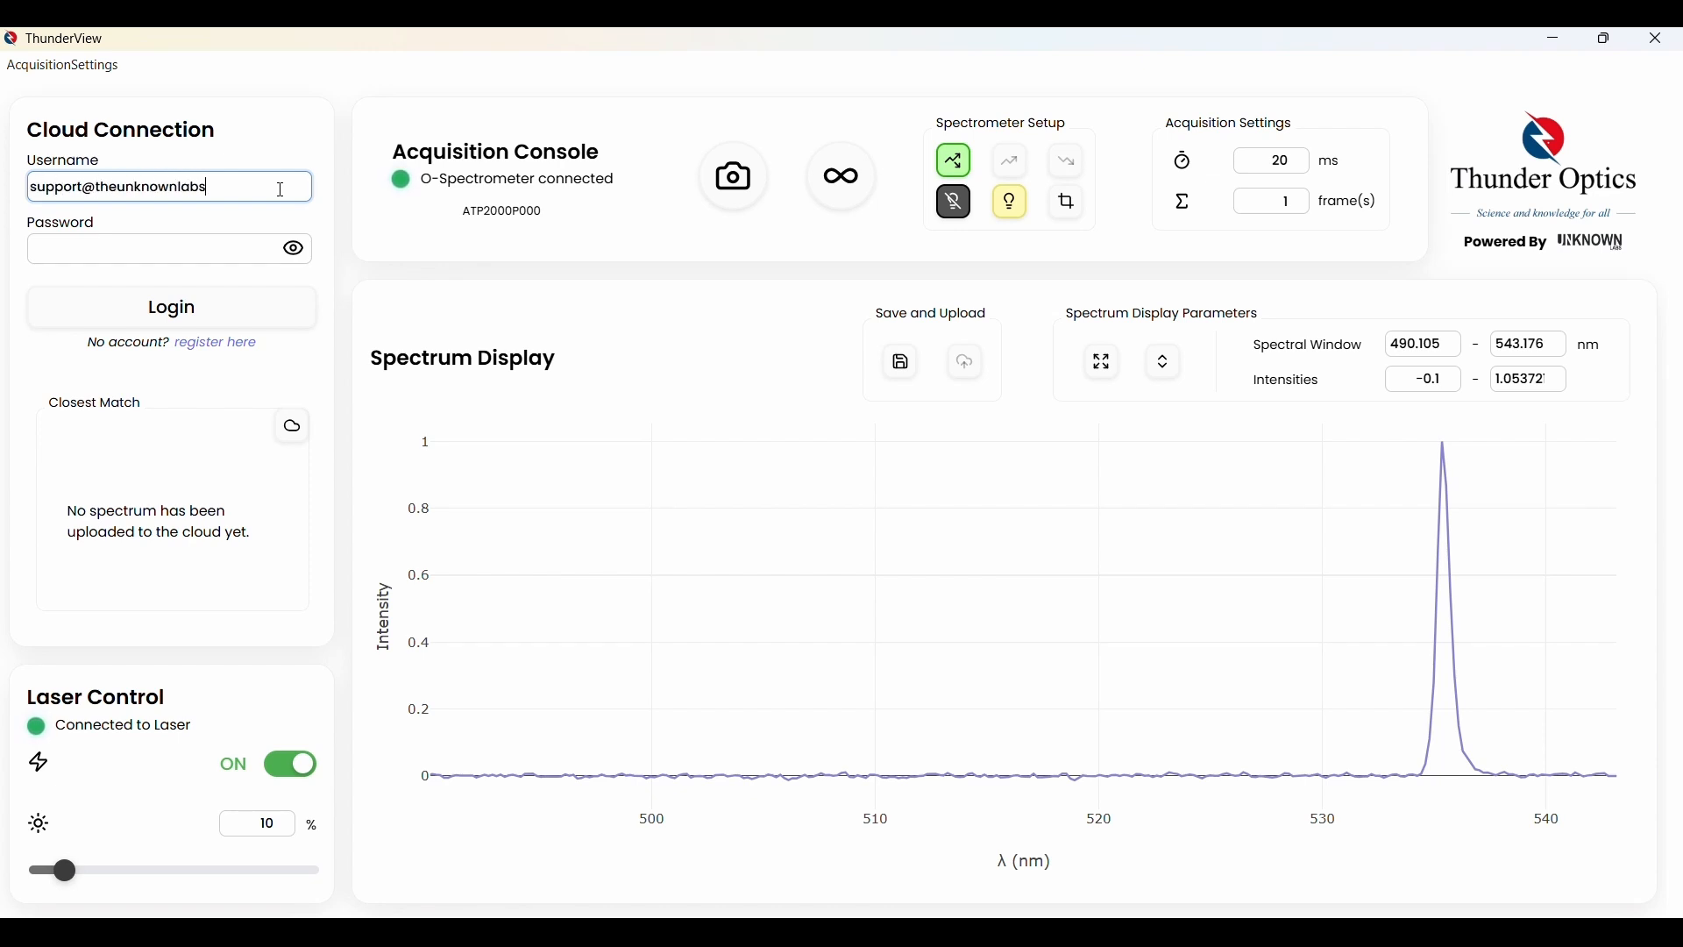
click(209, 254)
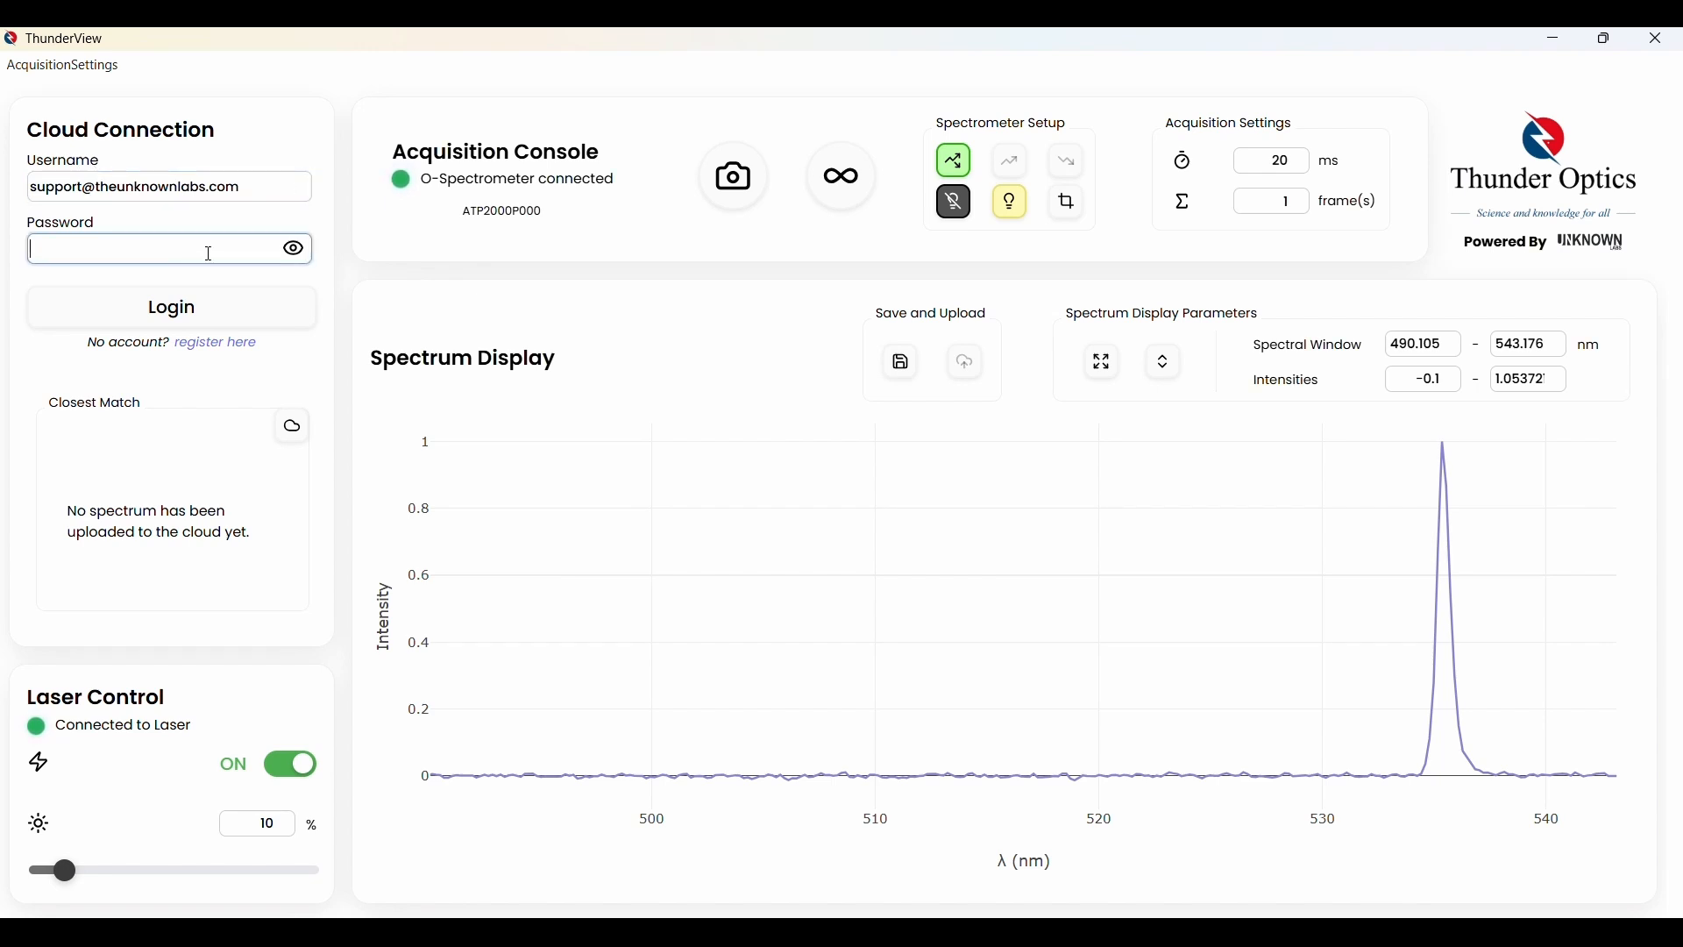
key(ctrl+v)
click(158, 308)
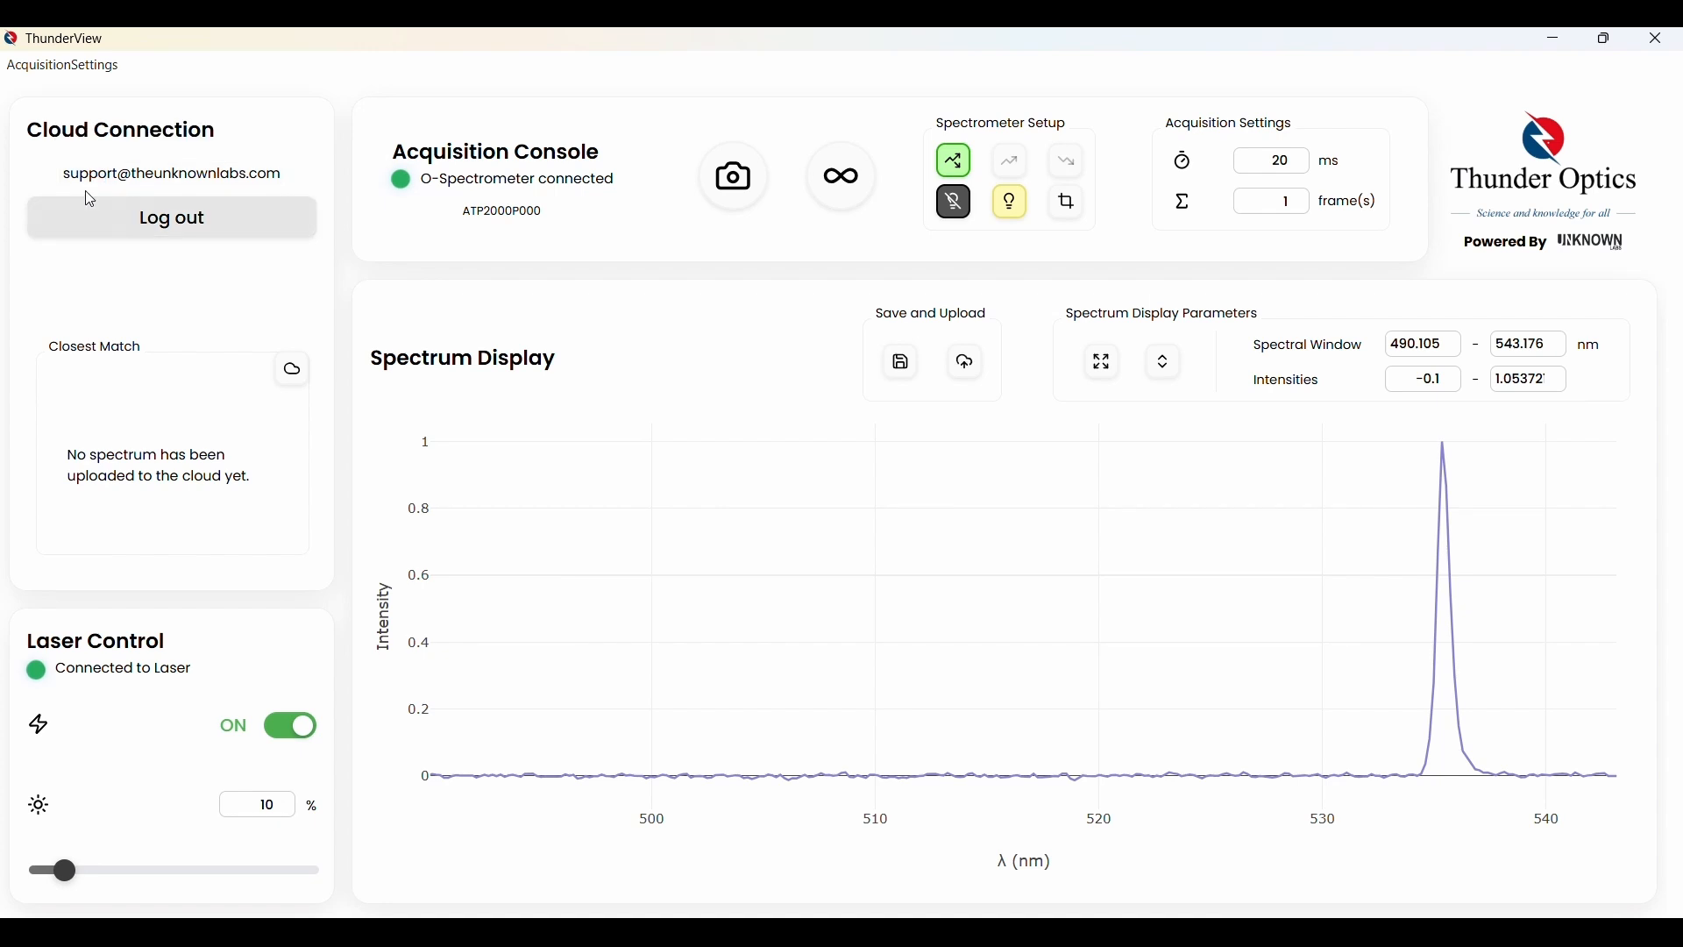
click(176, 179)
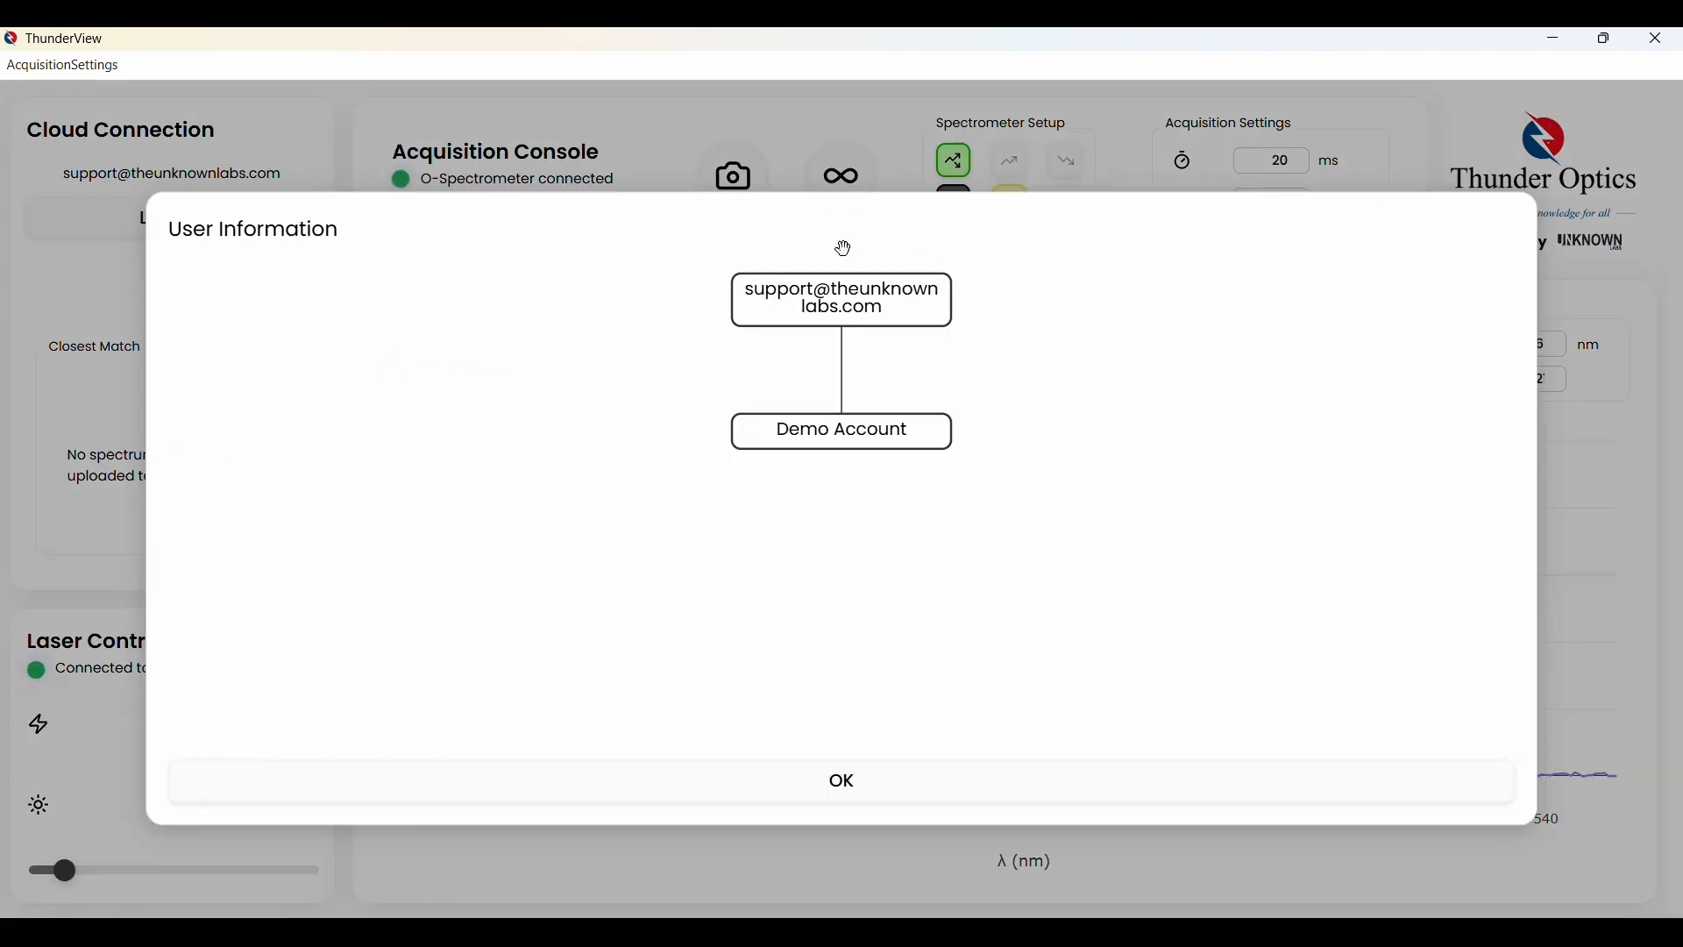
Expand Demo Account and Demo Tutorial to inspect Demo Subset, collapse them, then close with OK
click(838, 436)
click(867, 580)
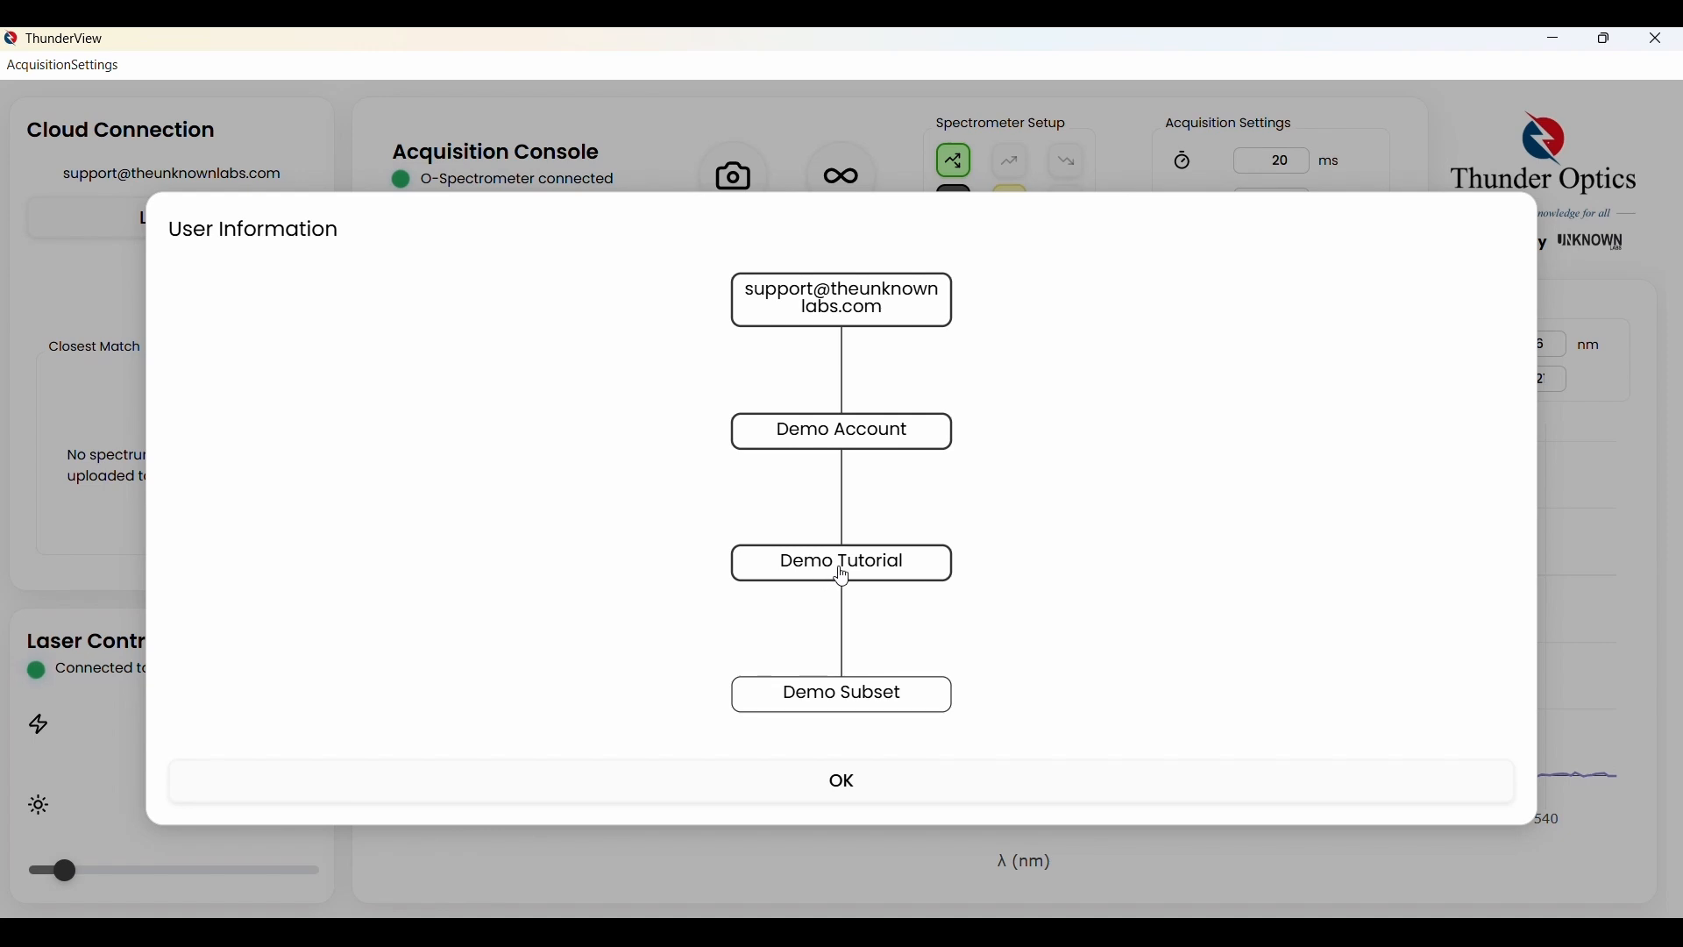
drag(842, 570, 850, 379)
drag(893, 444, 847, 579)
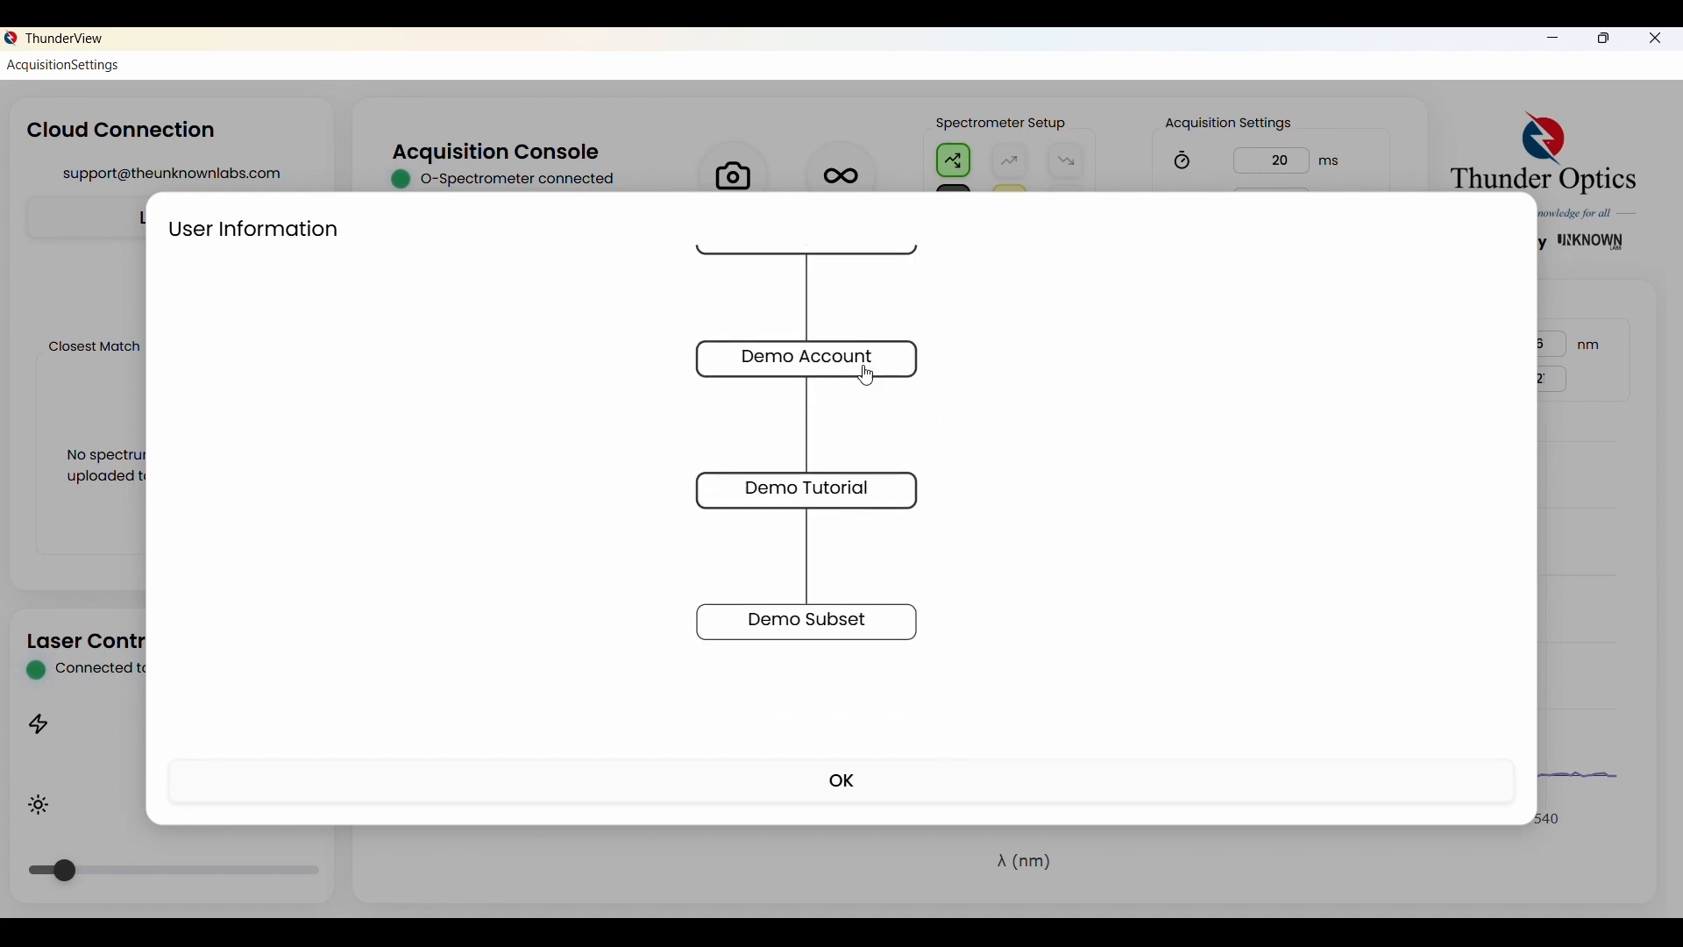
click(807, 501)
click(802, 377)
drag(959, 511, 905, 567)
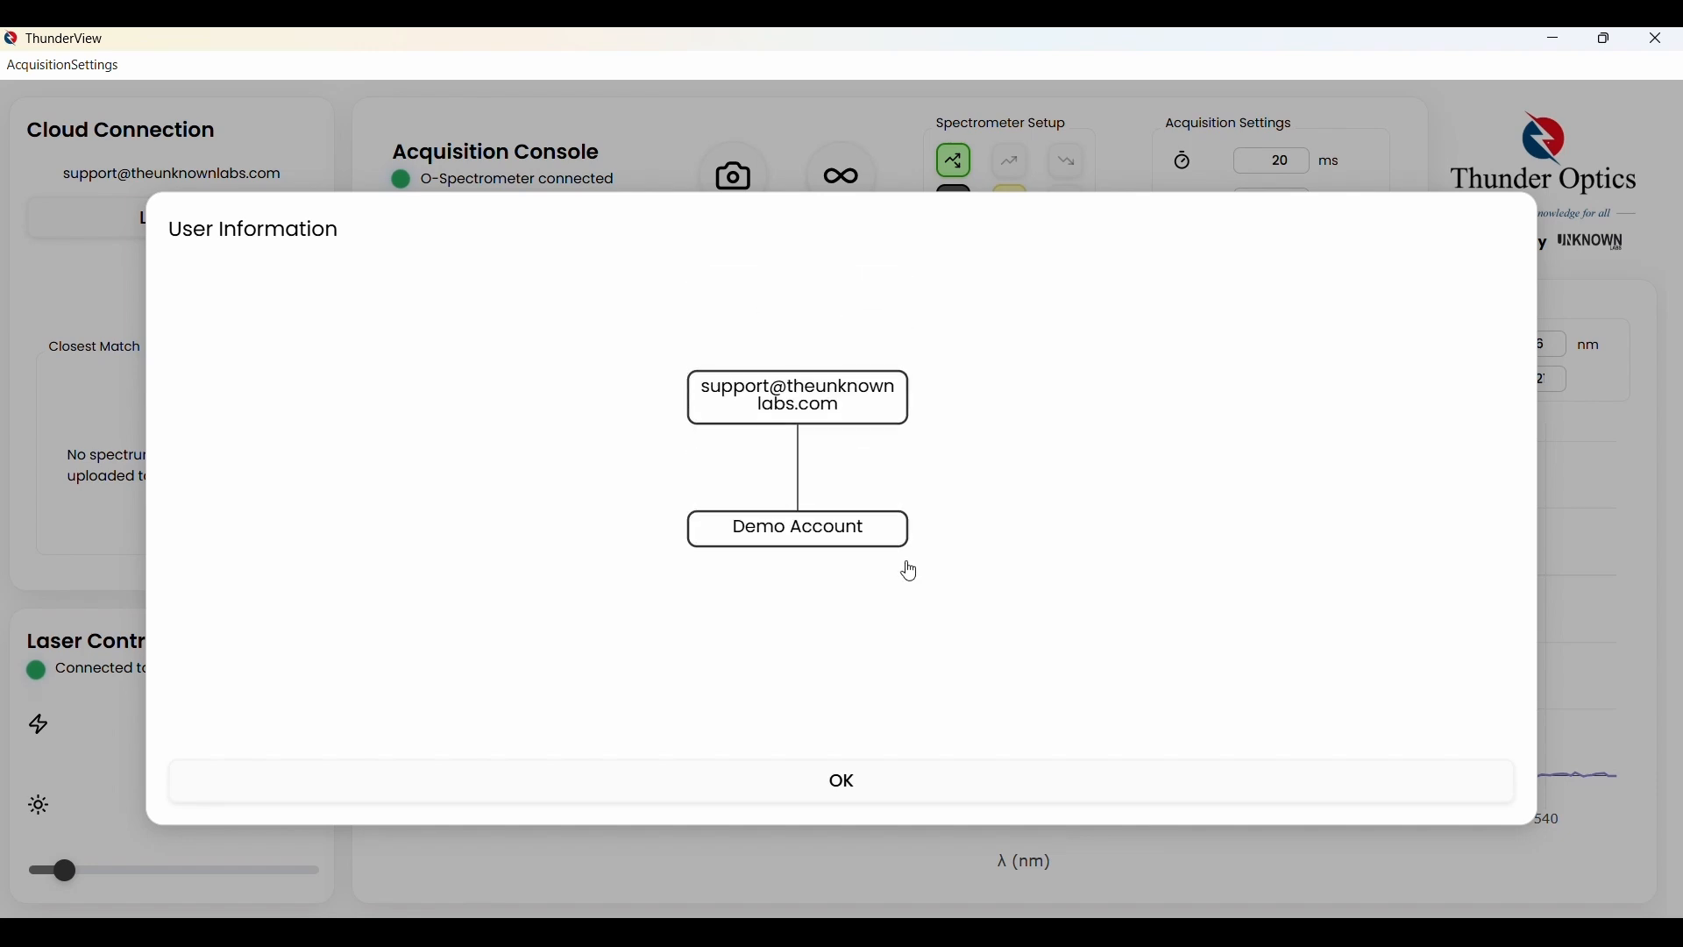
click(842, 781)
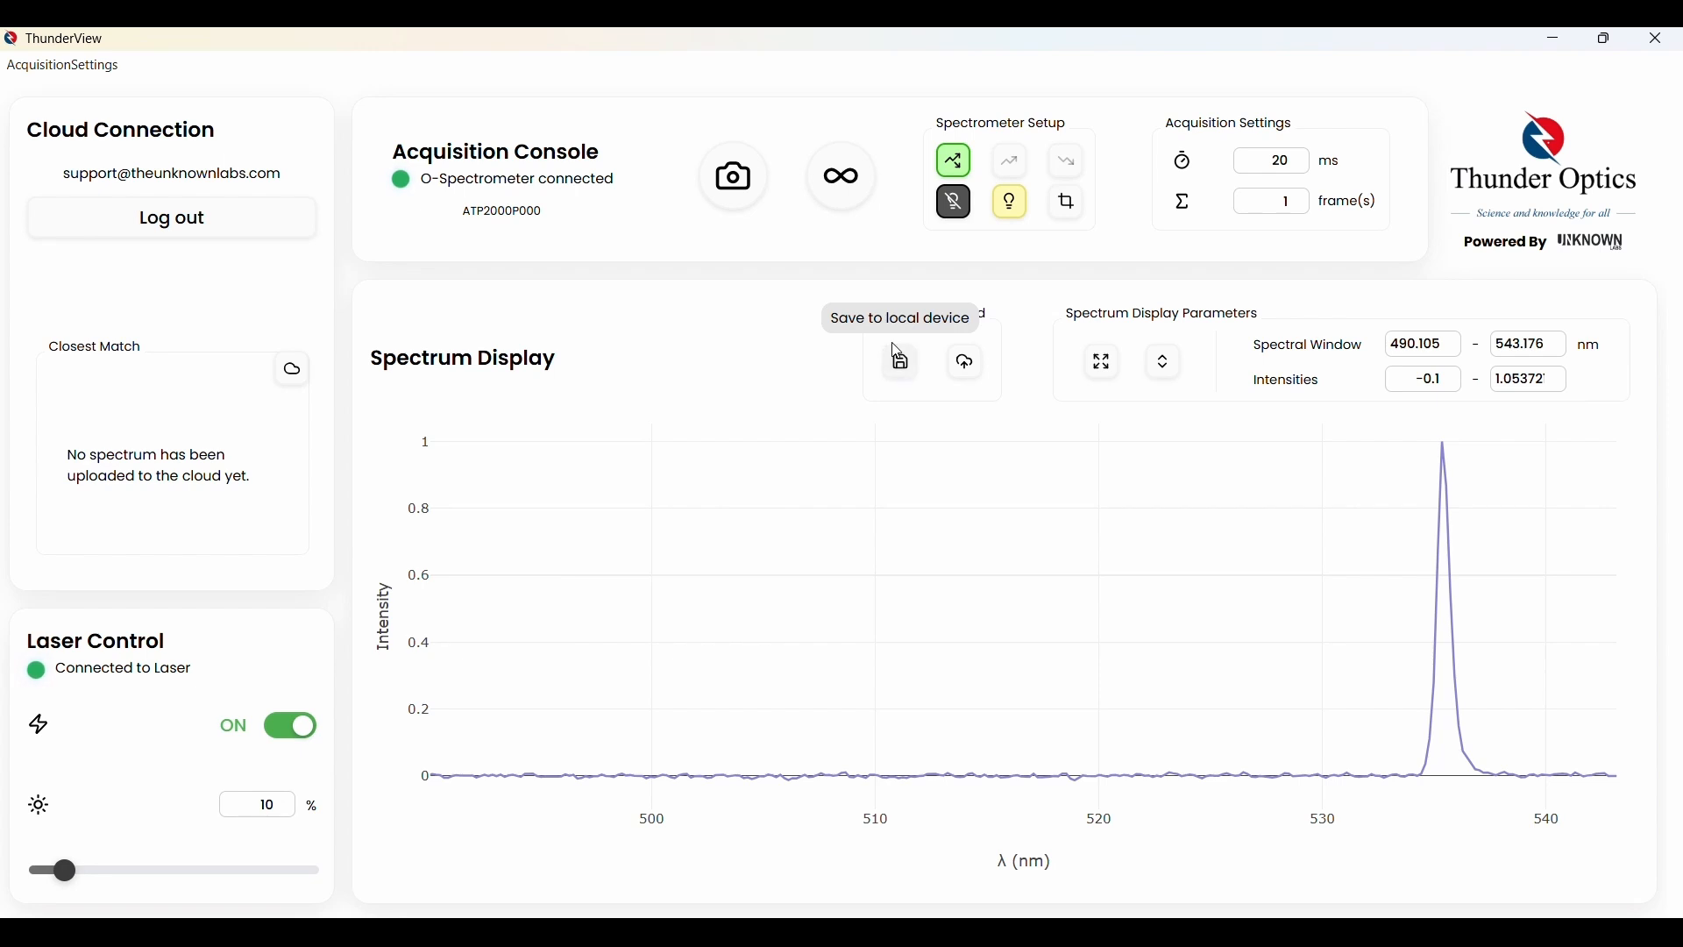
Name the spectrum demo_test and save it only to Computer in the Downloads folder
click(902, 367)
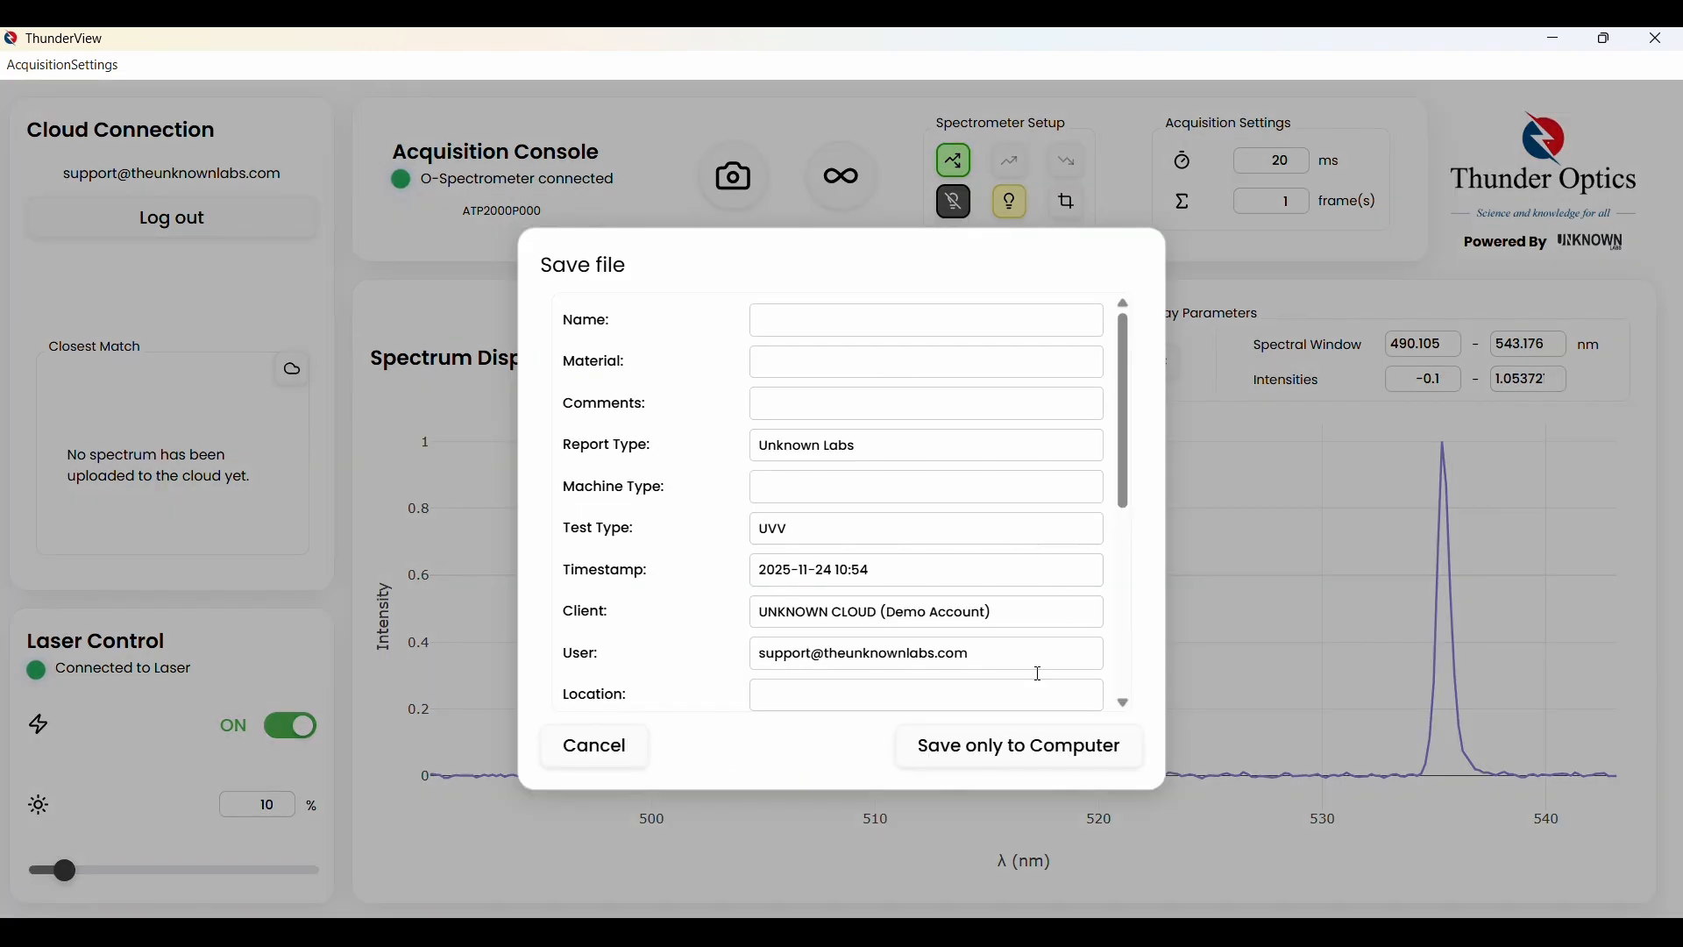
click(890, 326)
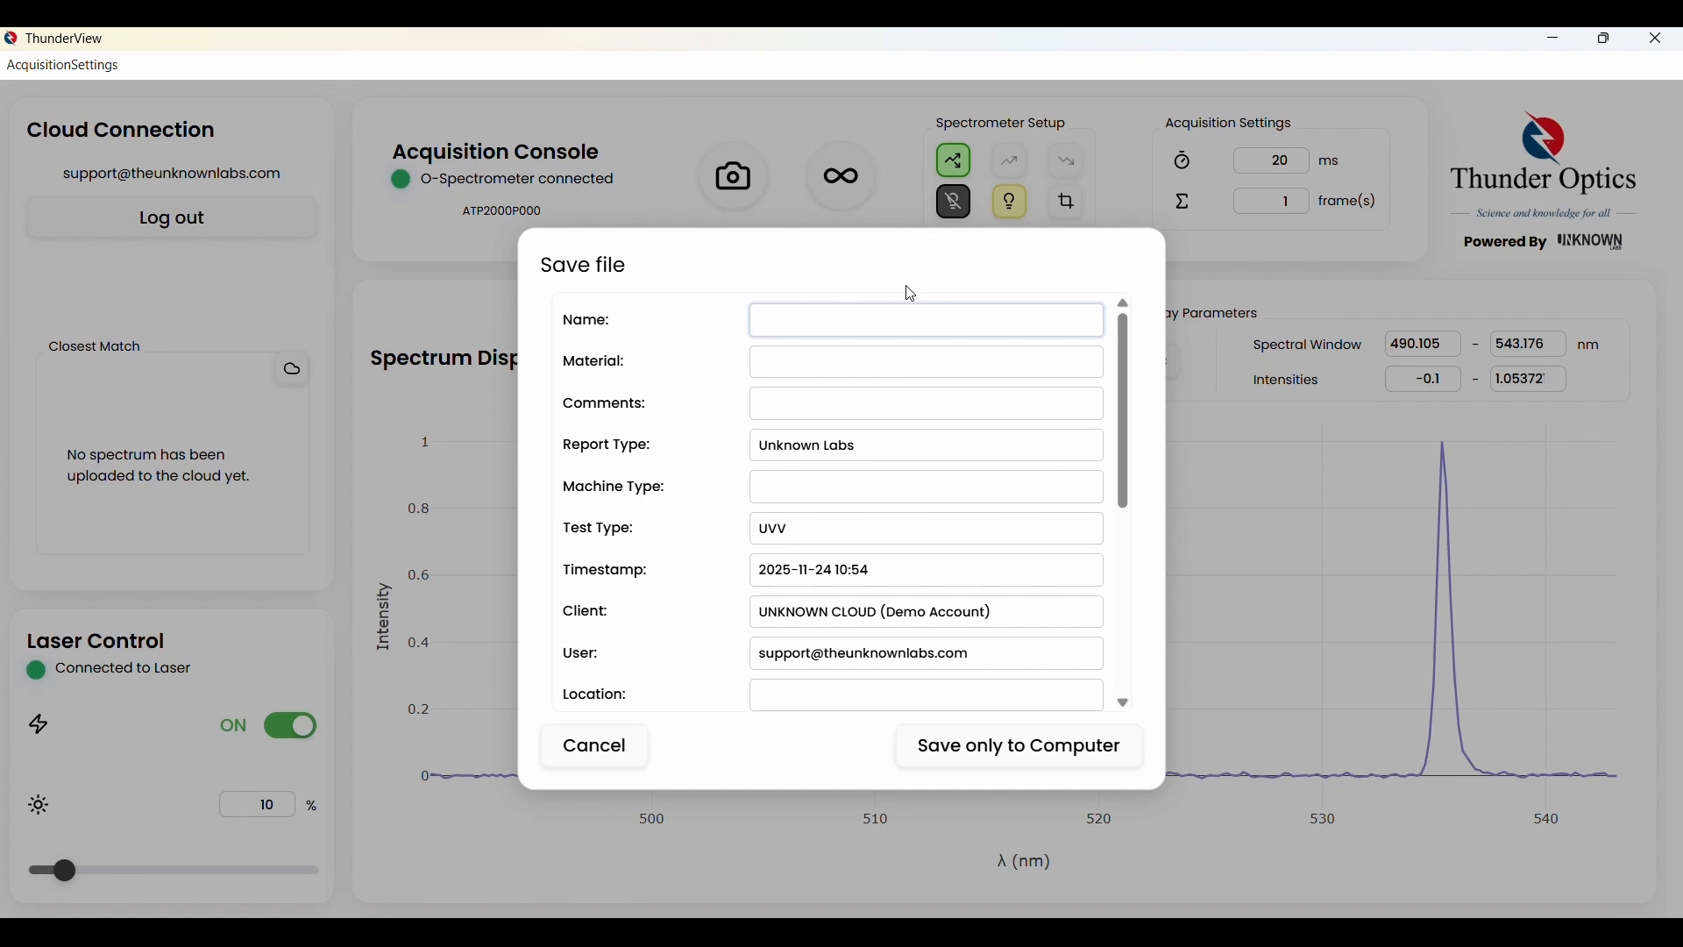
text(demo_test)
scroll(821, 459, down, 5)
scroll(819, 442, up, 10)
scroll(822, 504, down, 5)
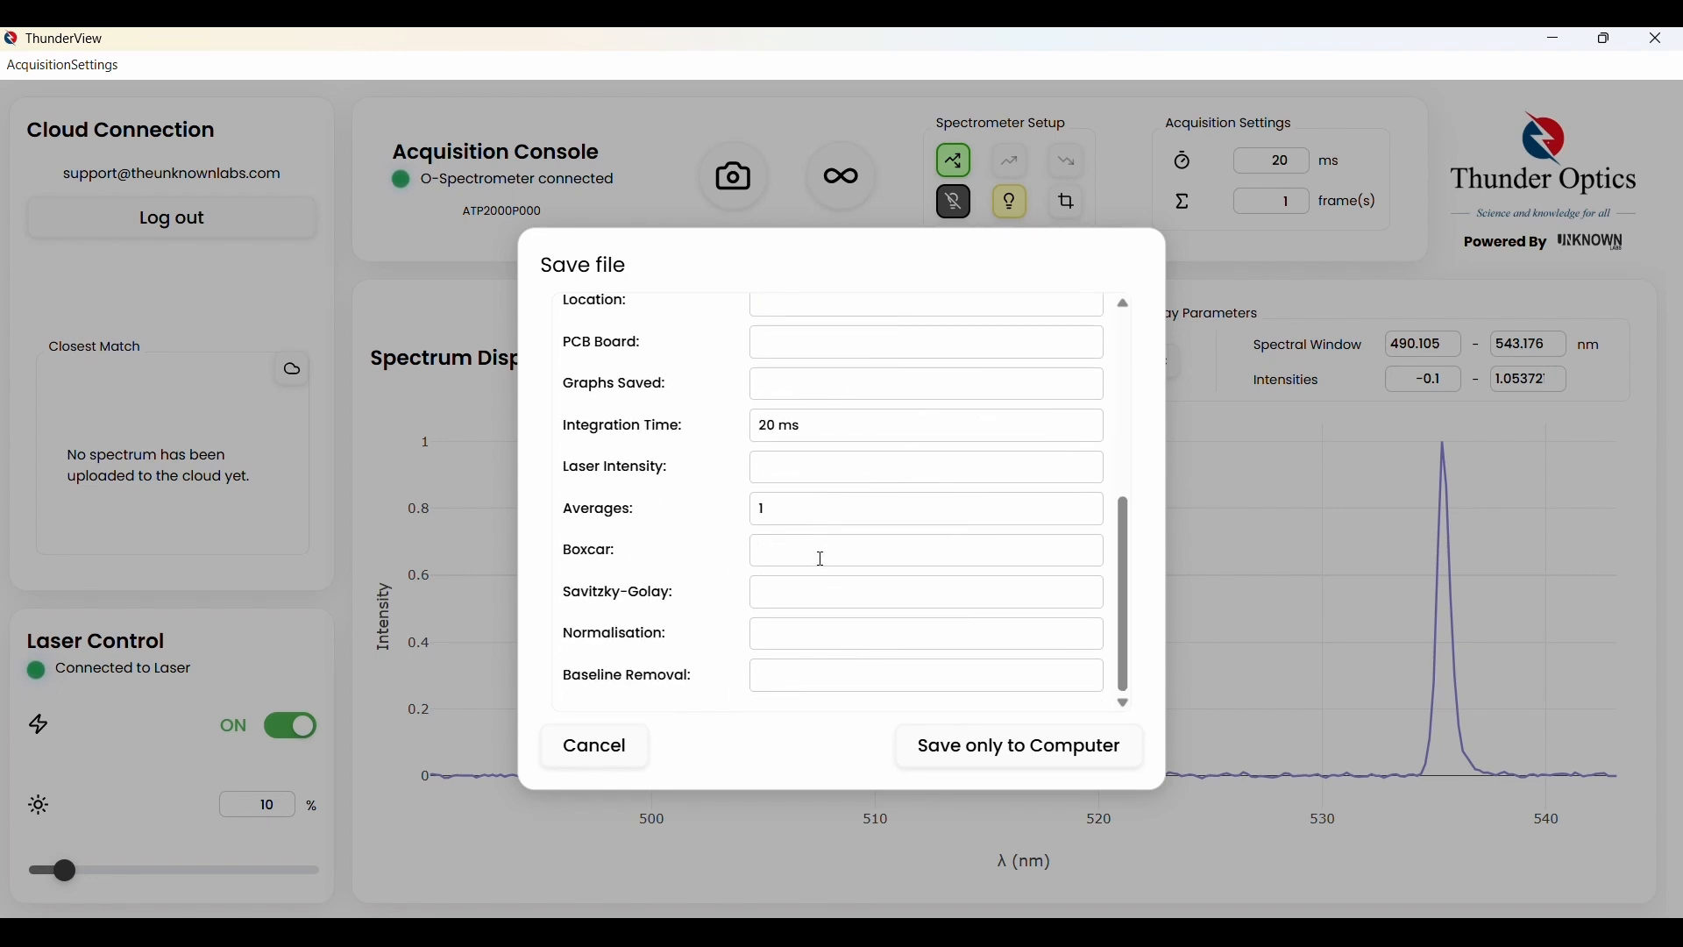
click(1022, 749)
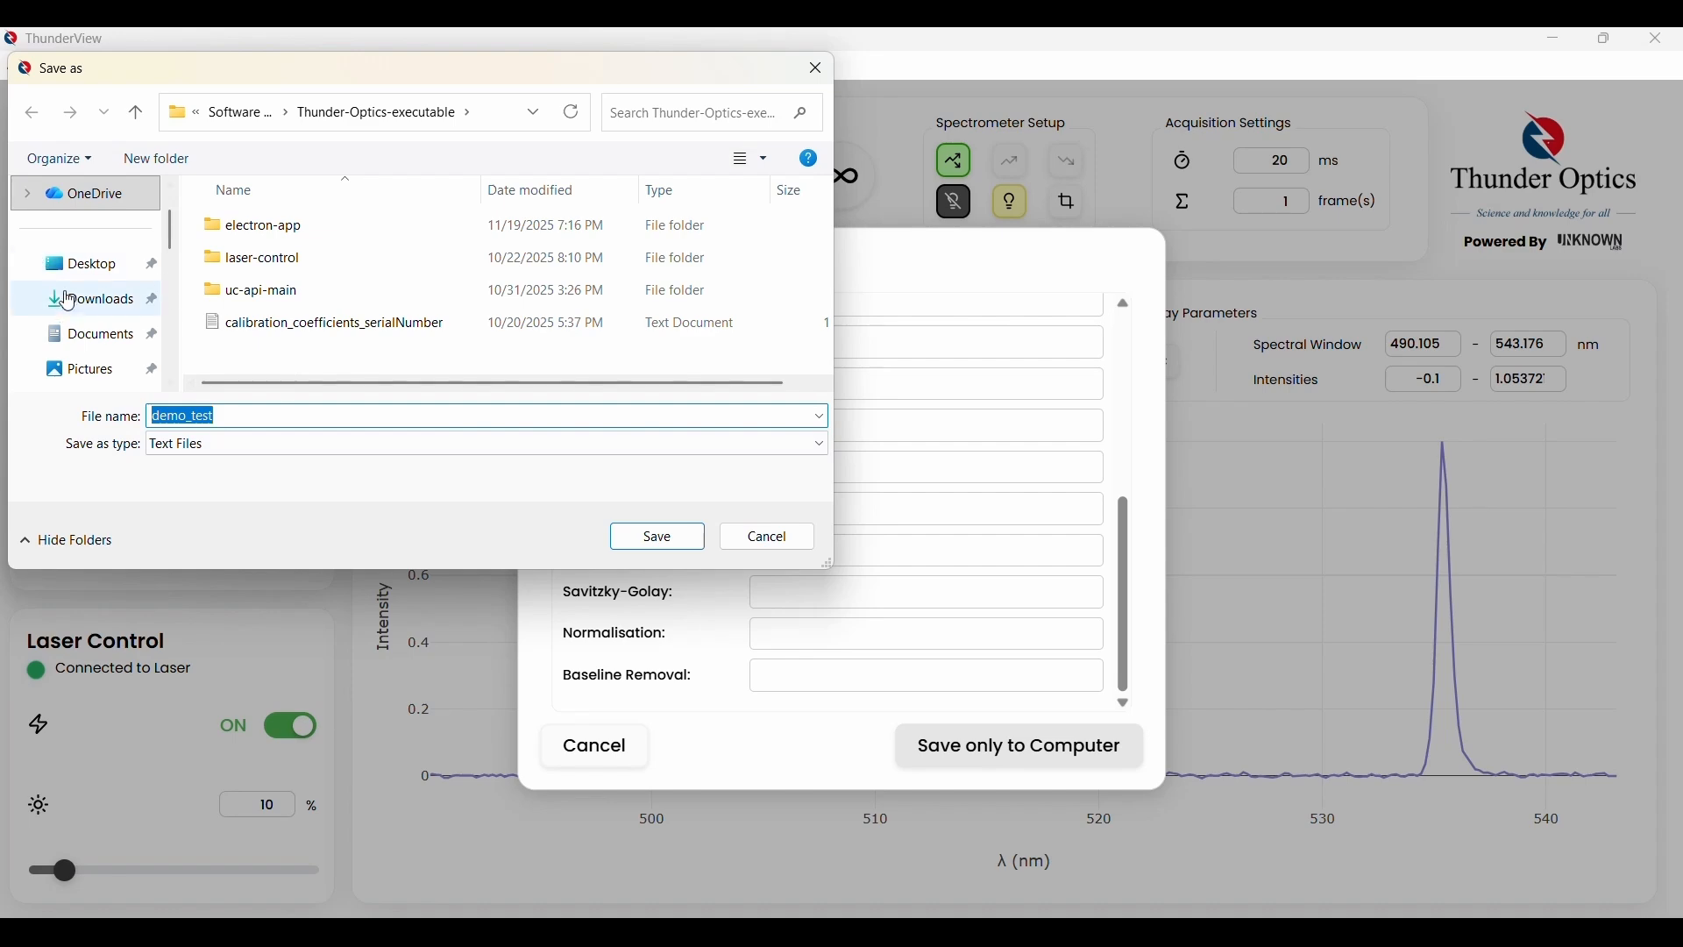
click(68, 301)
click(677, 537)
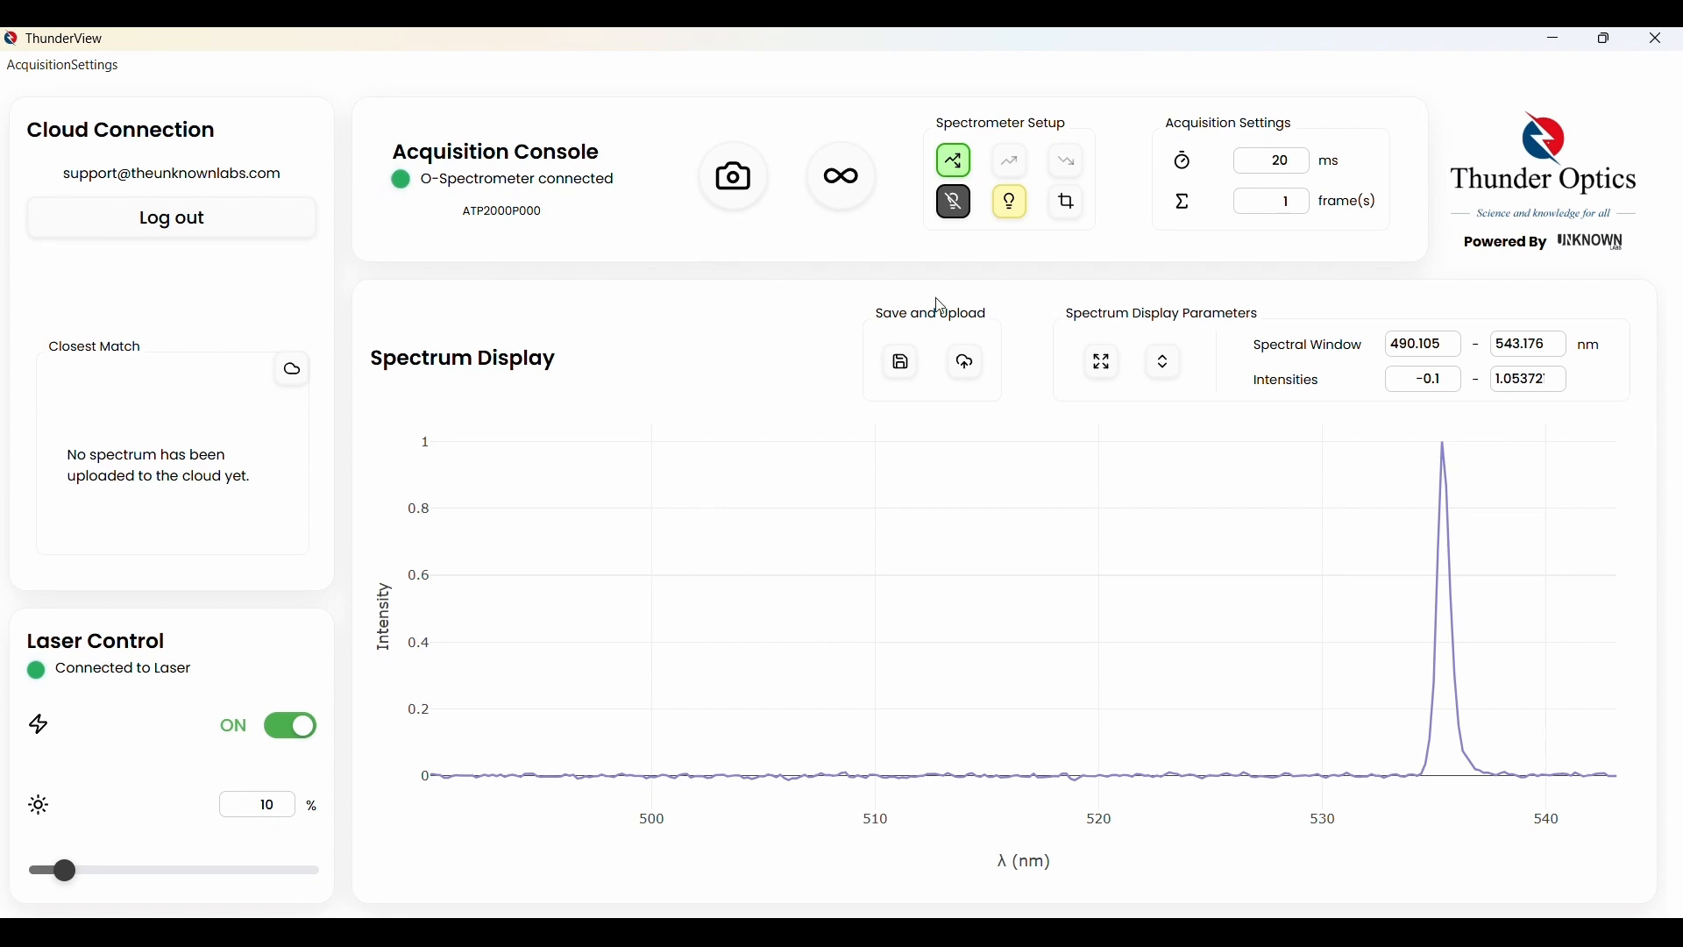
Start a local-and-cloud save, naming the spectrum demo_test
click(968, 373)
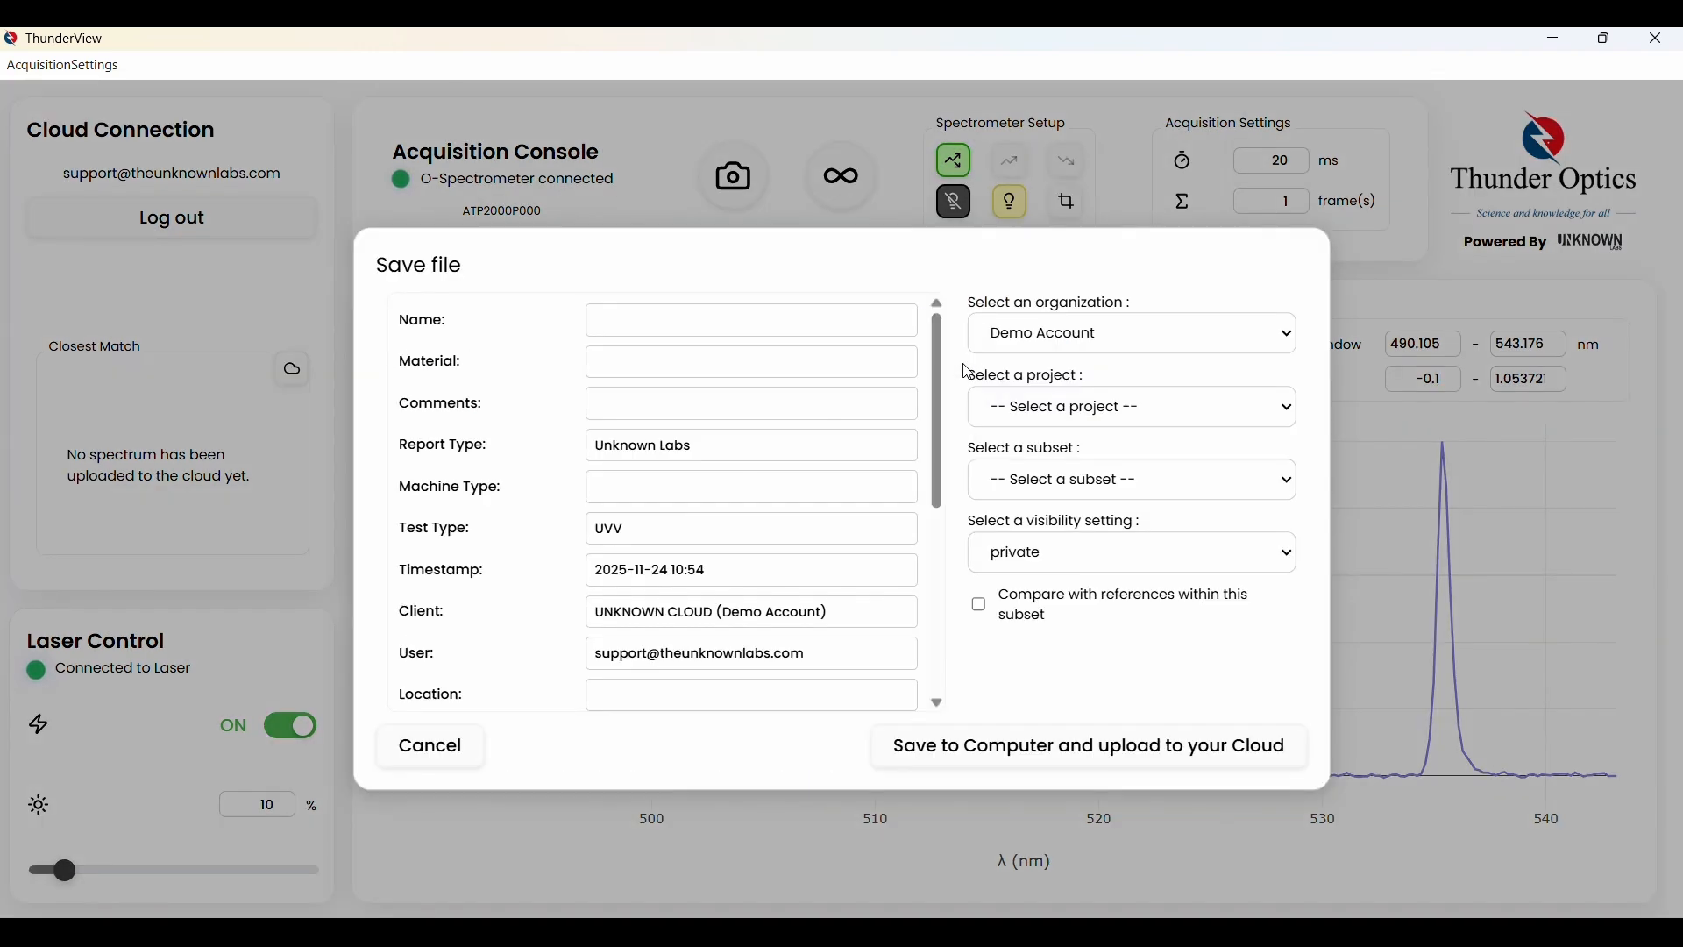
click(651, 321)
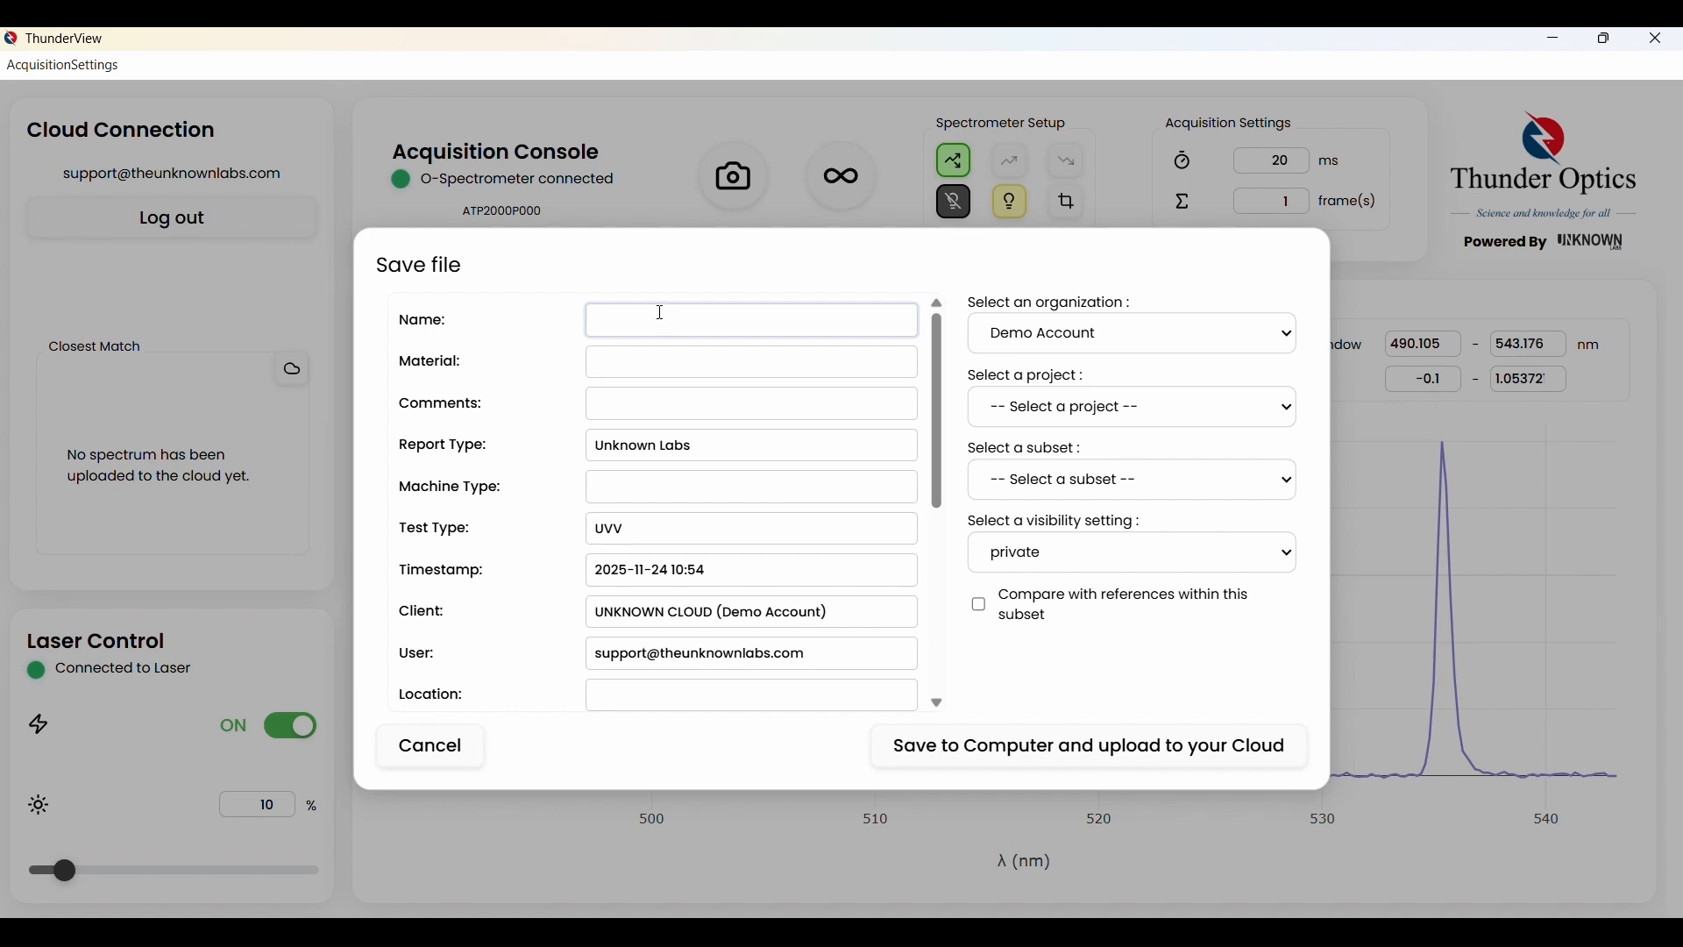
text(demo_test)
click(1135, 759)
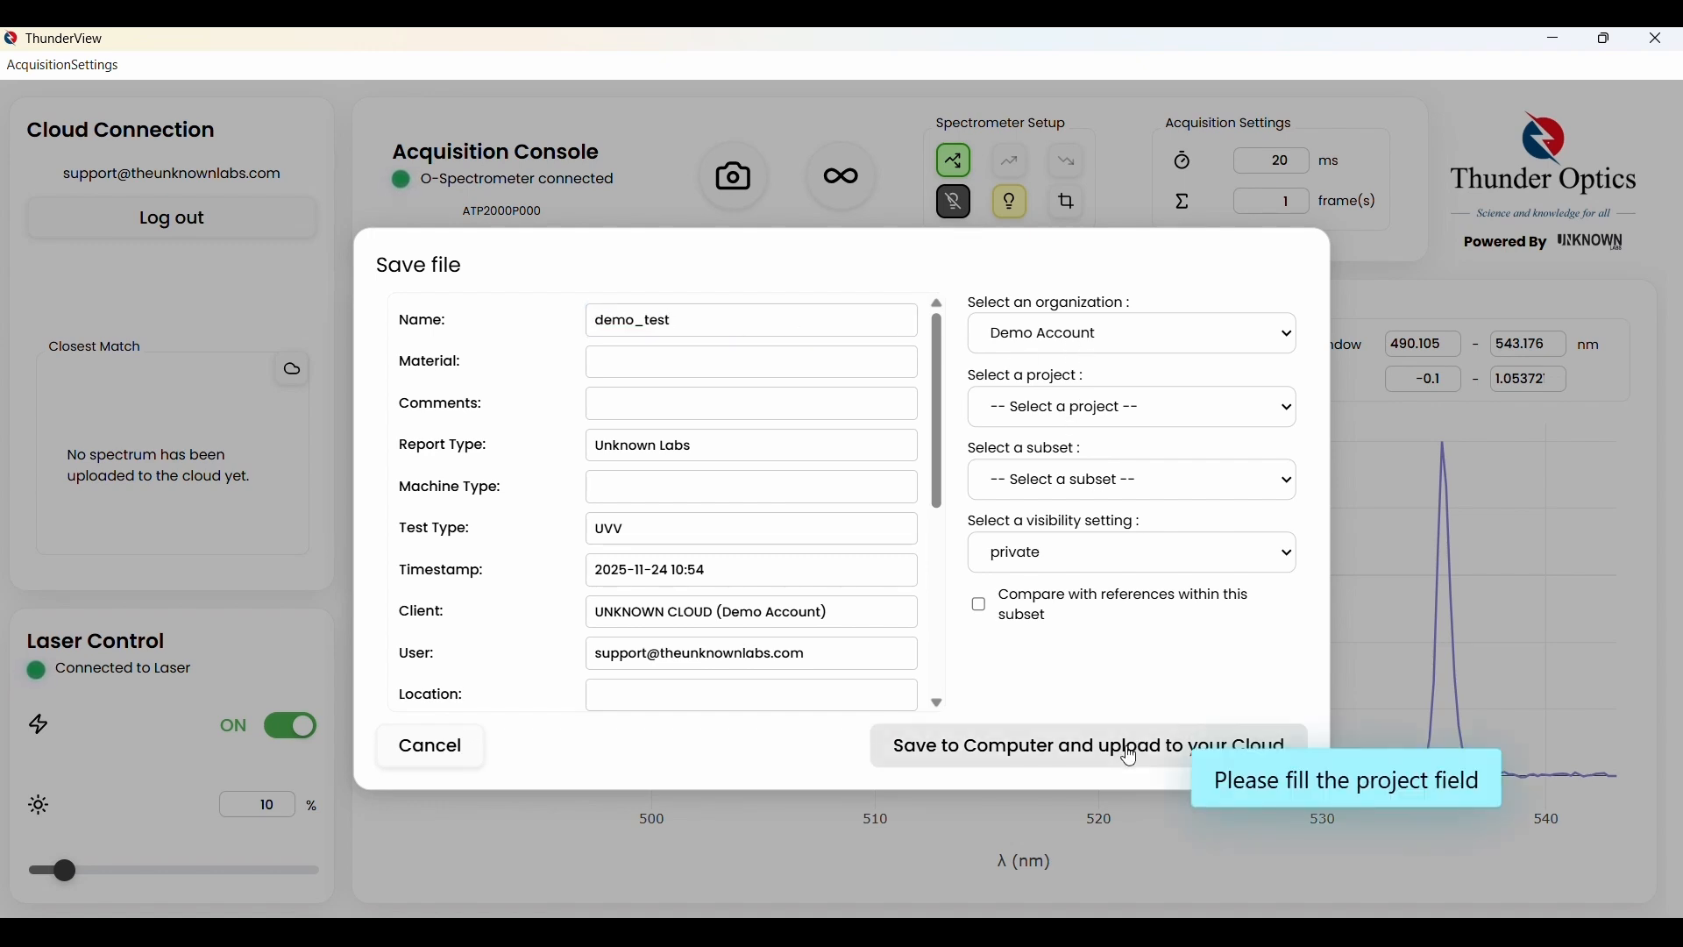
Choose project Demo Tutorial, subset Demo Subset, and organization visibility
click(1065, 411)
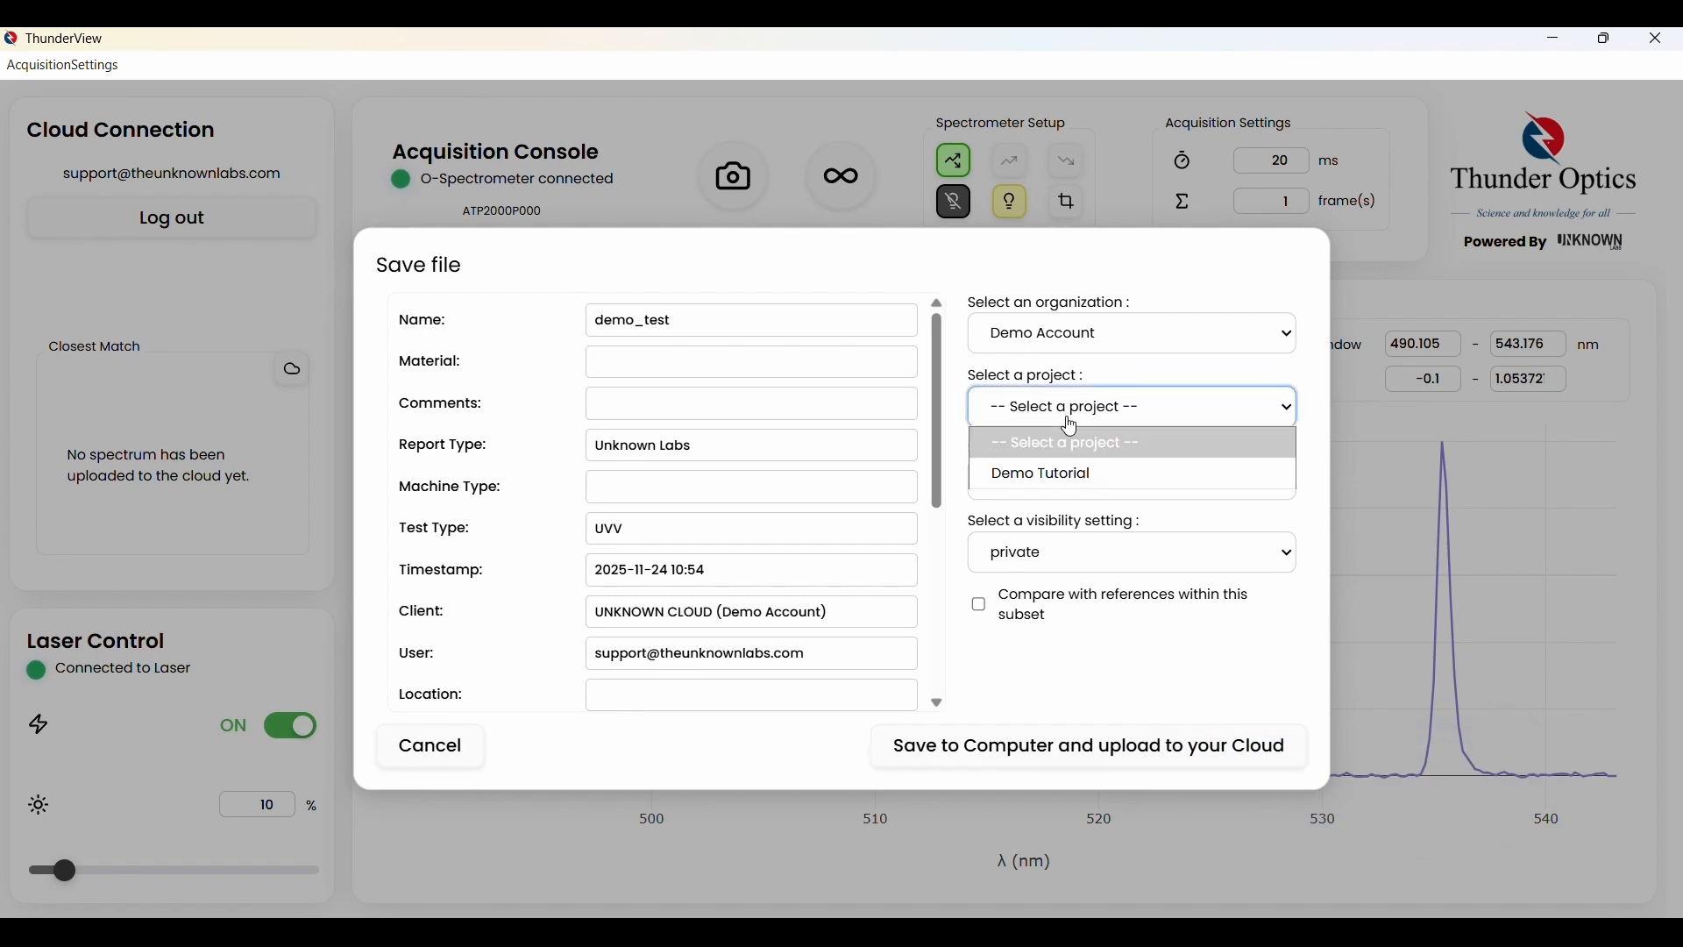
click(1062, 481)
click(1066, 479)
click(1059, 543)
click(1056, 552)
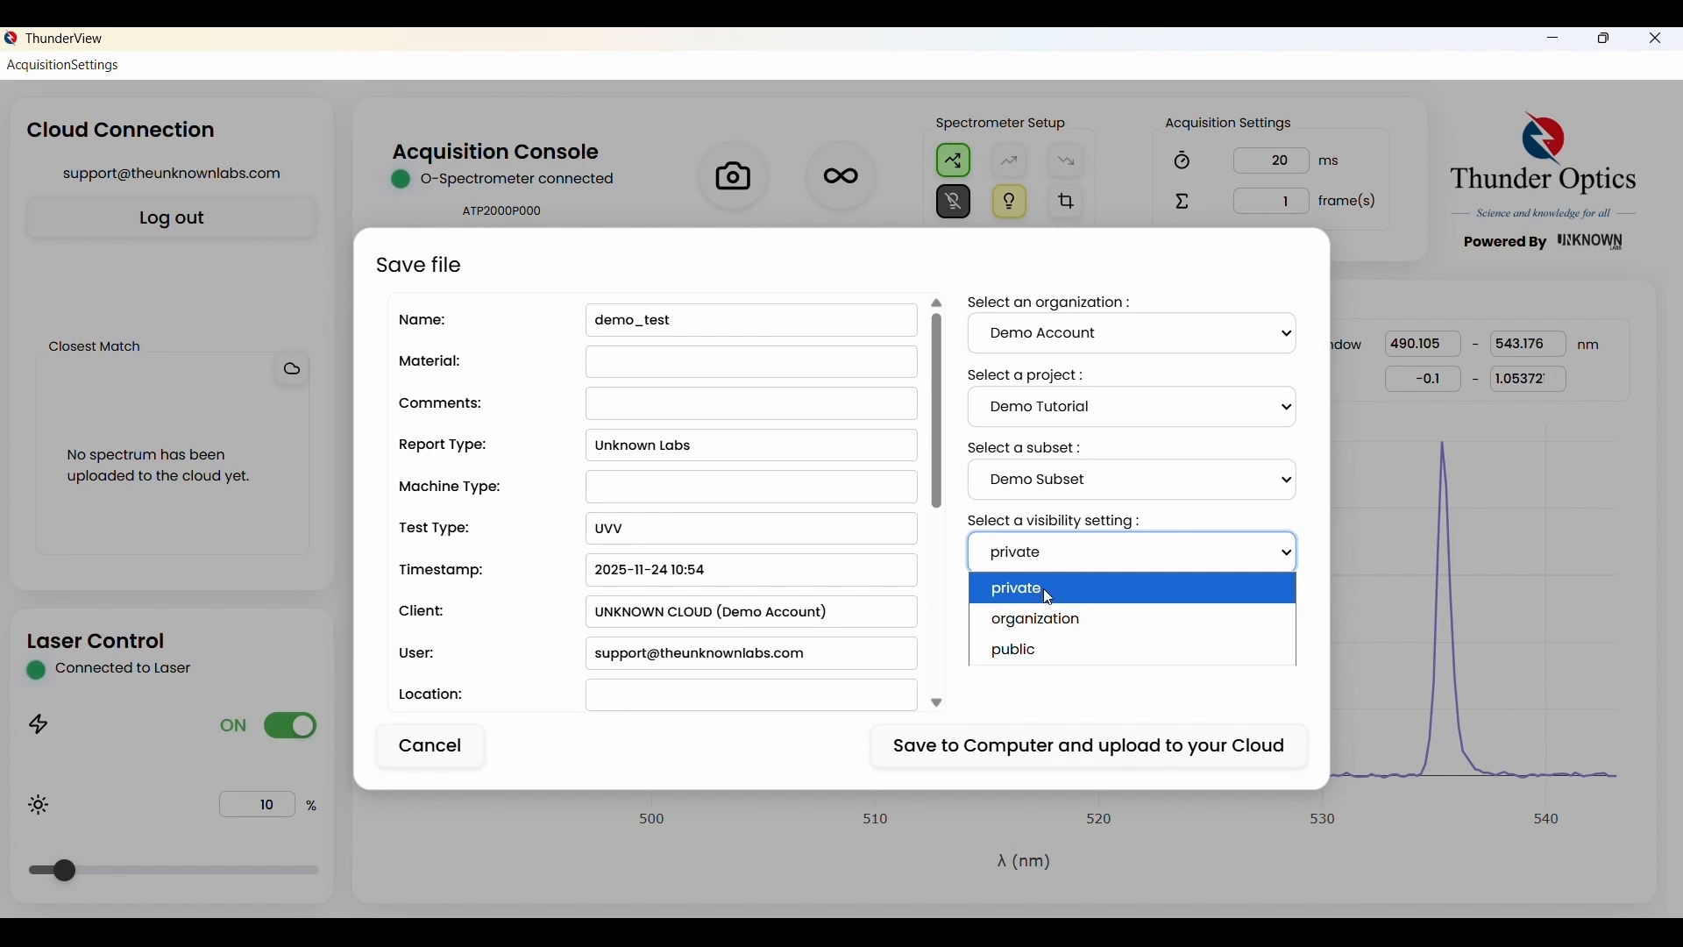
click(1054, 620)
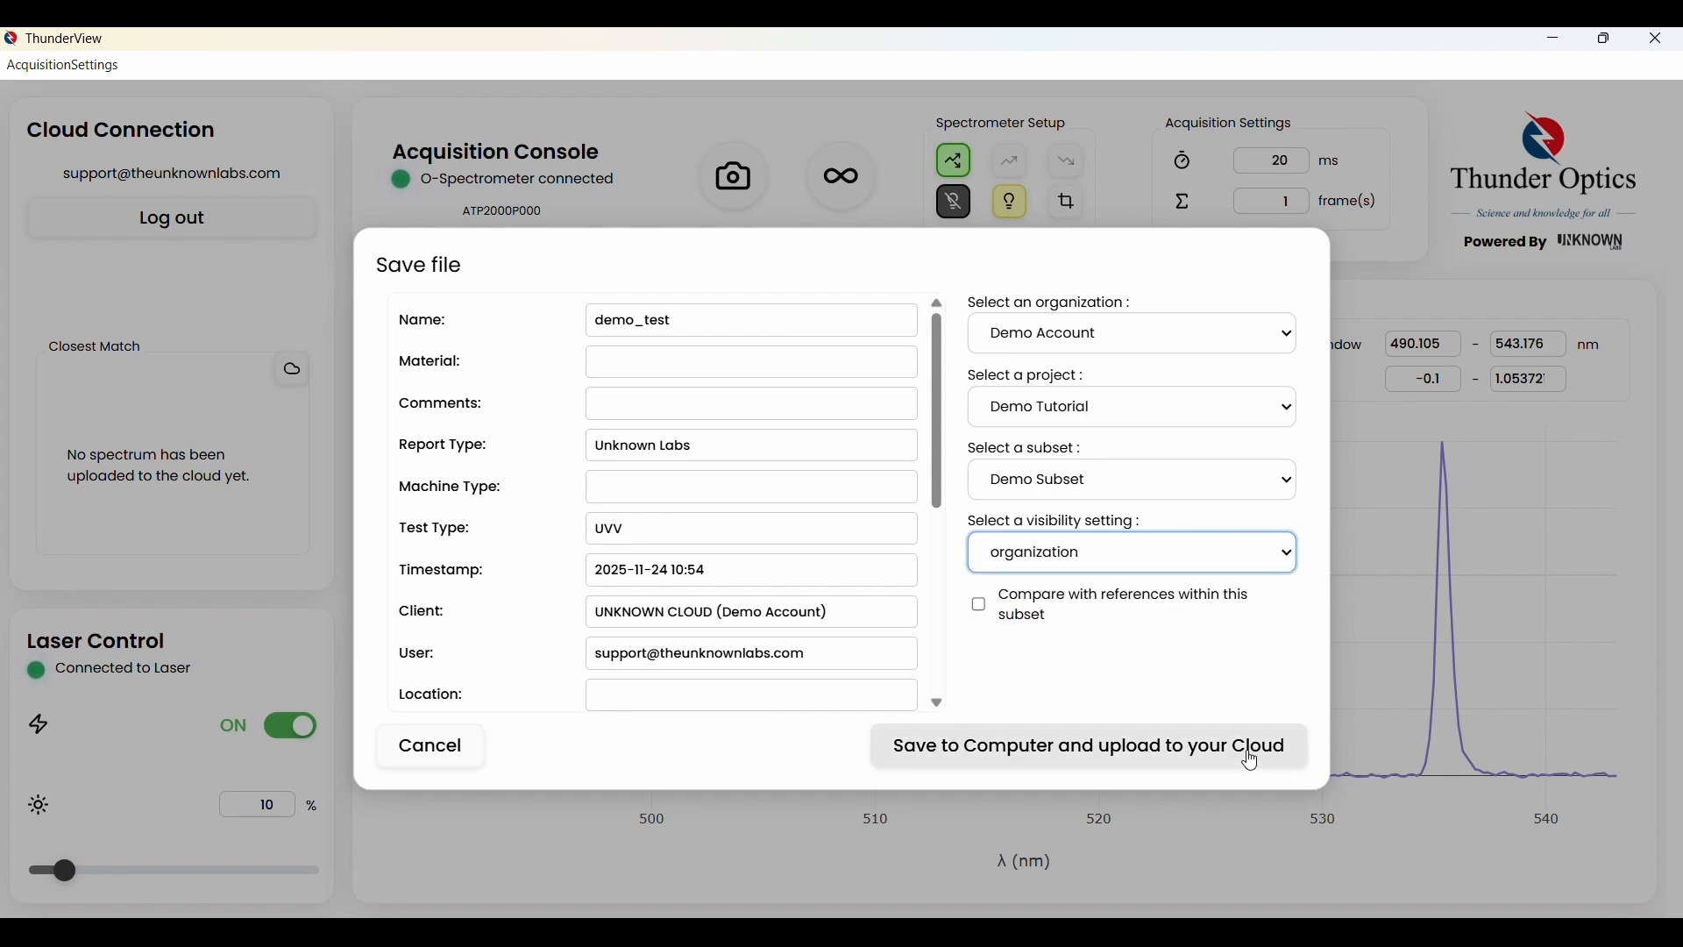
Save to Downloads and upload, replacing the existing demo_test file
click(1087, 754)
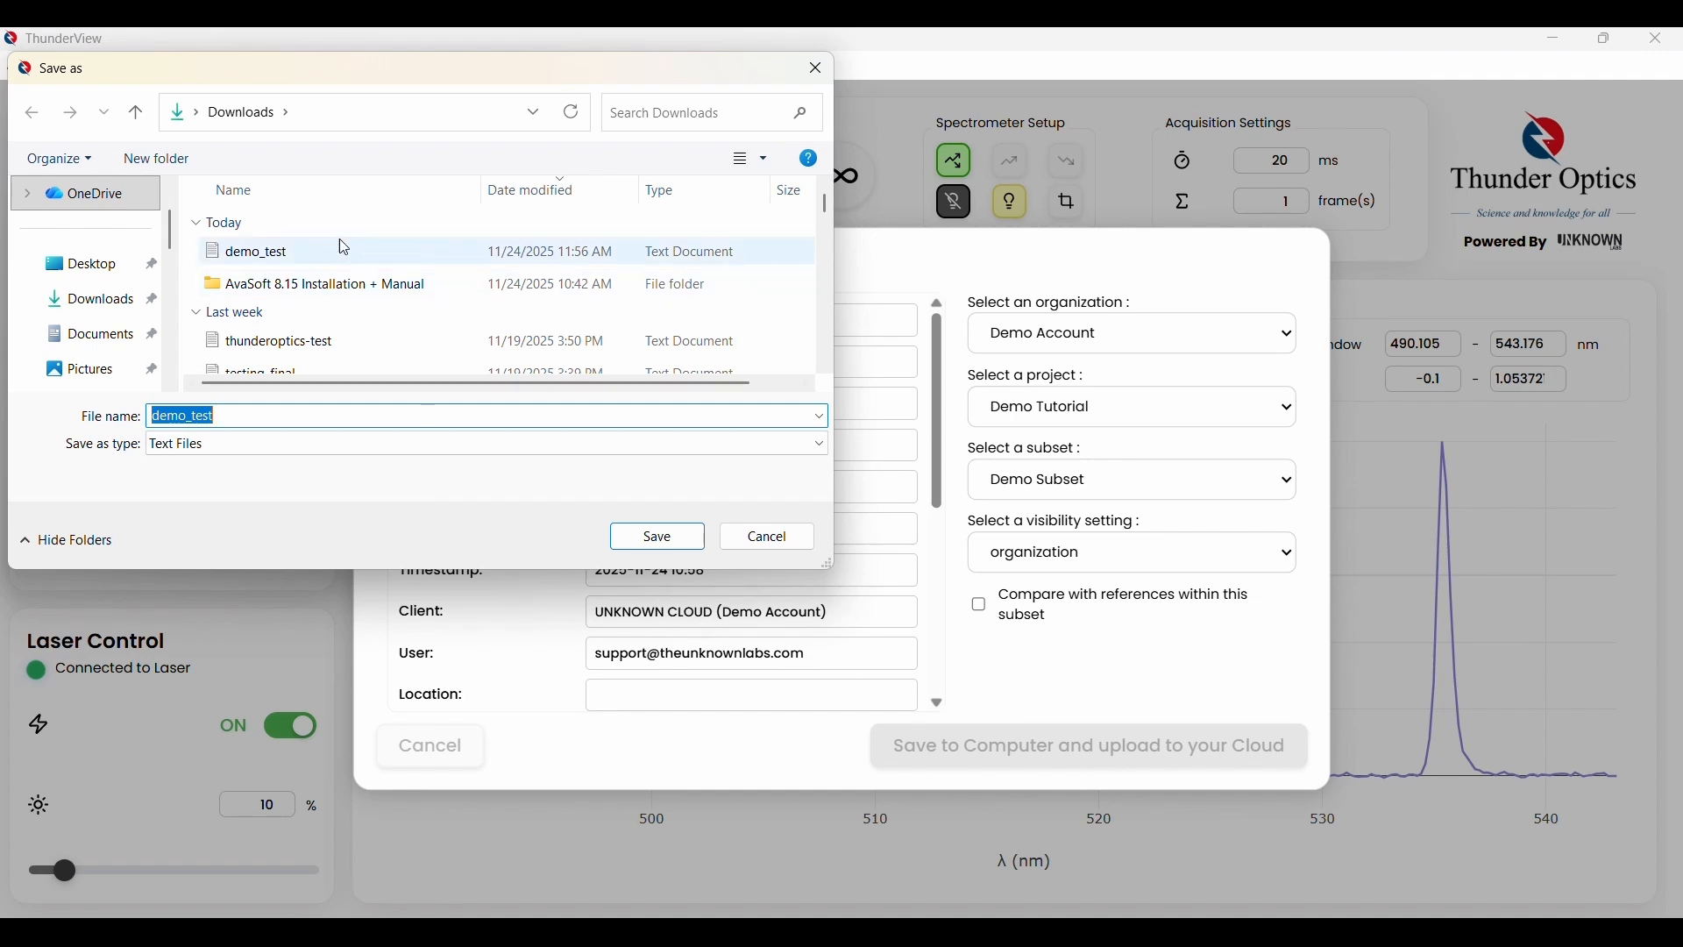
click(660, 541)
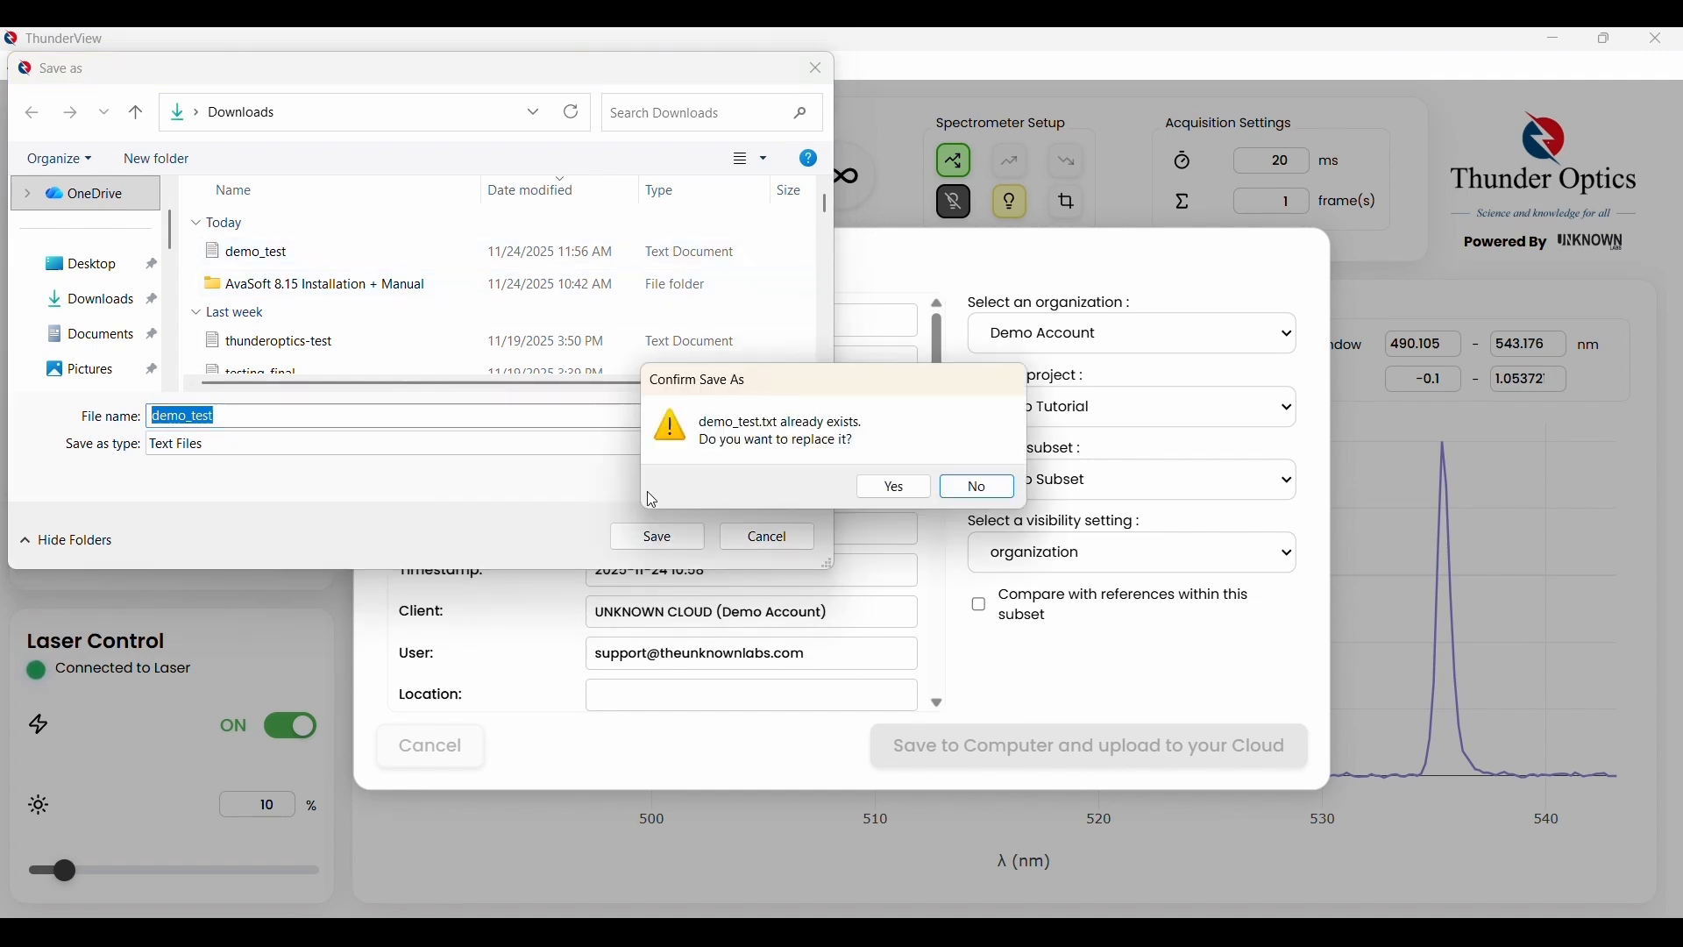
click(907, 493)
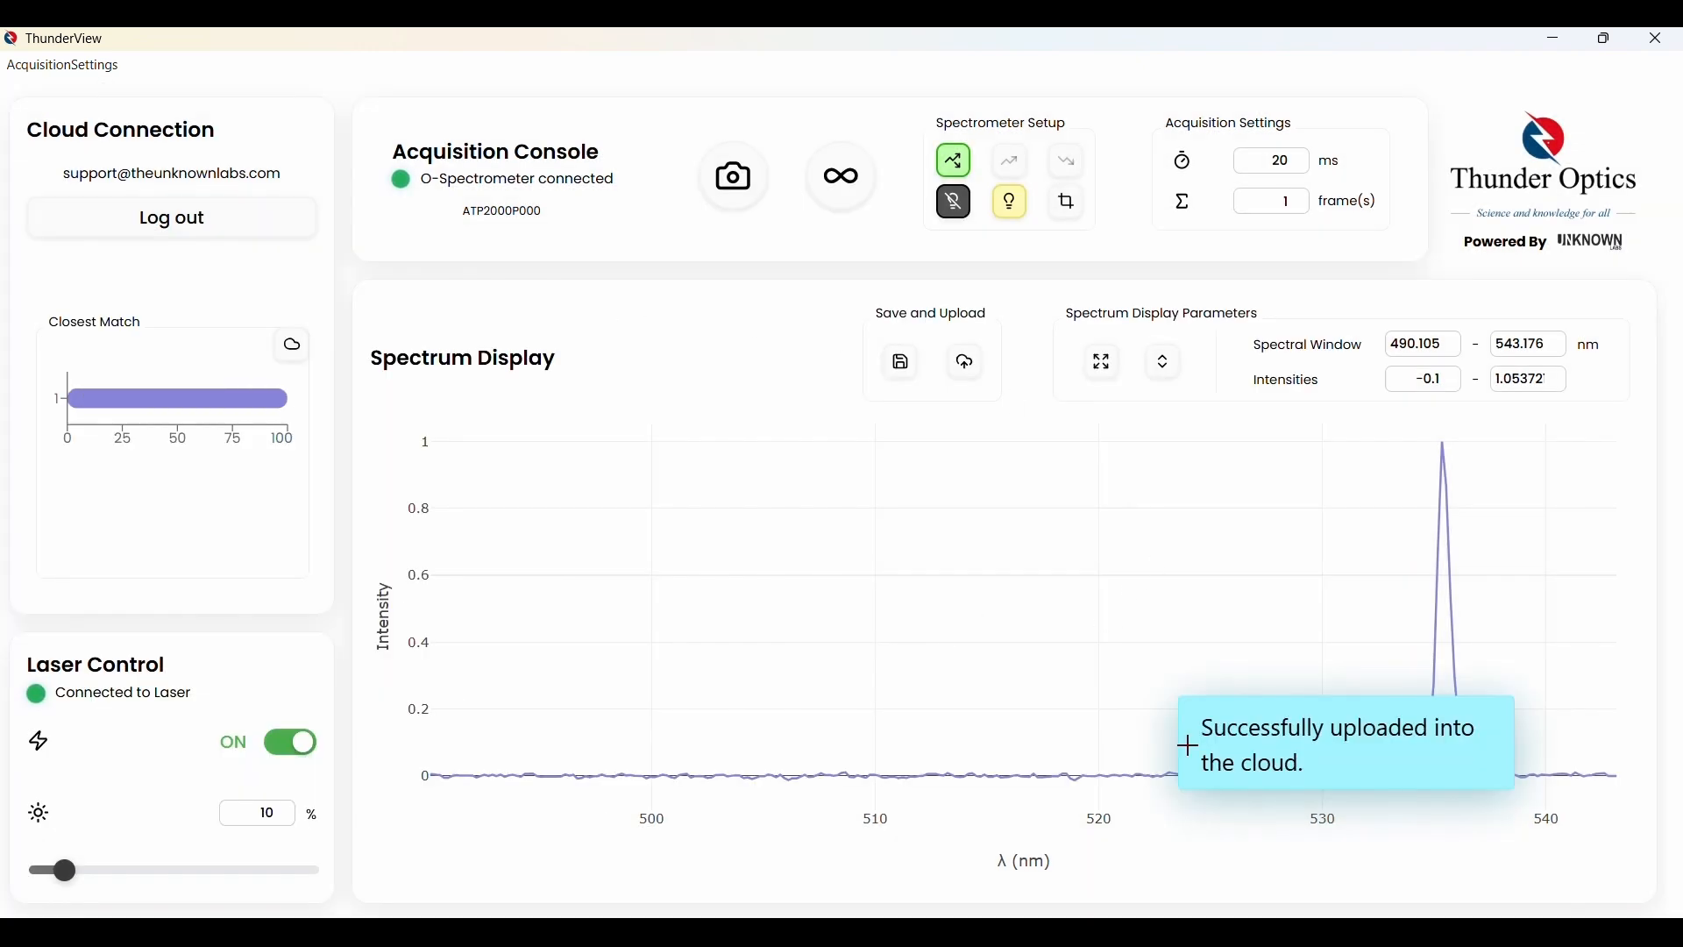
mouse_move(194, 399)
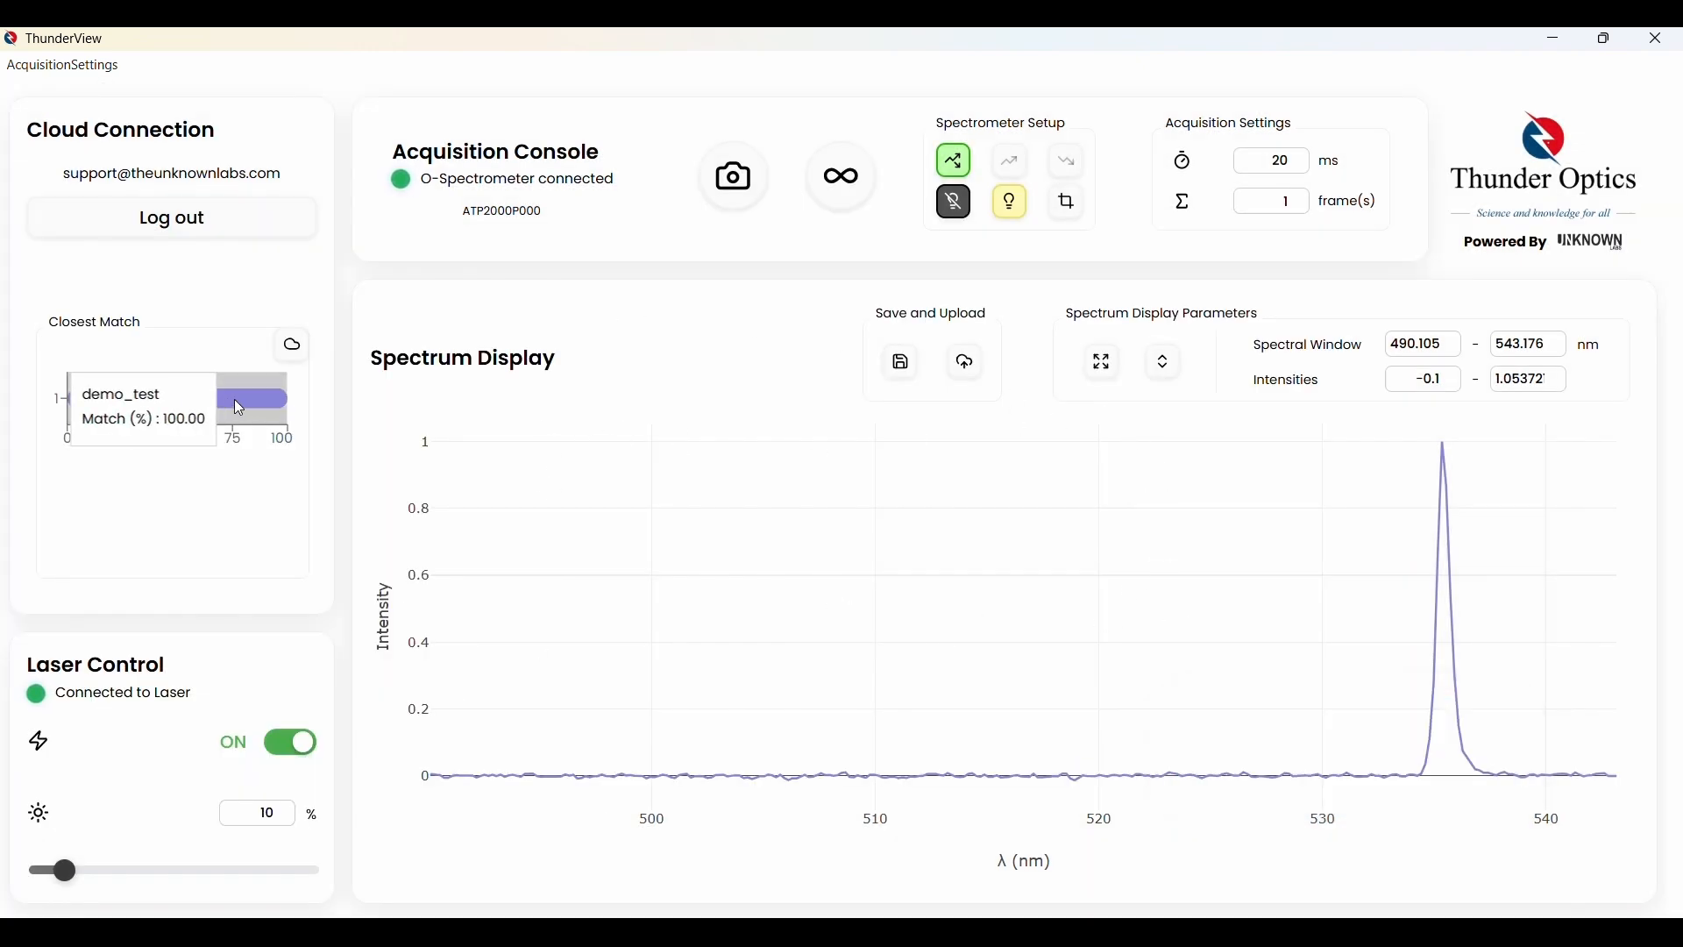